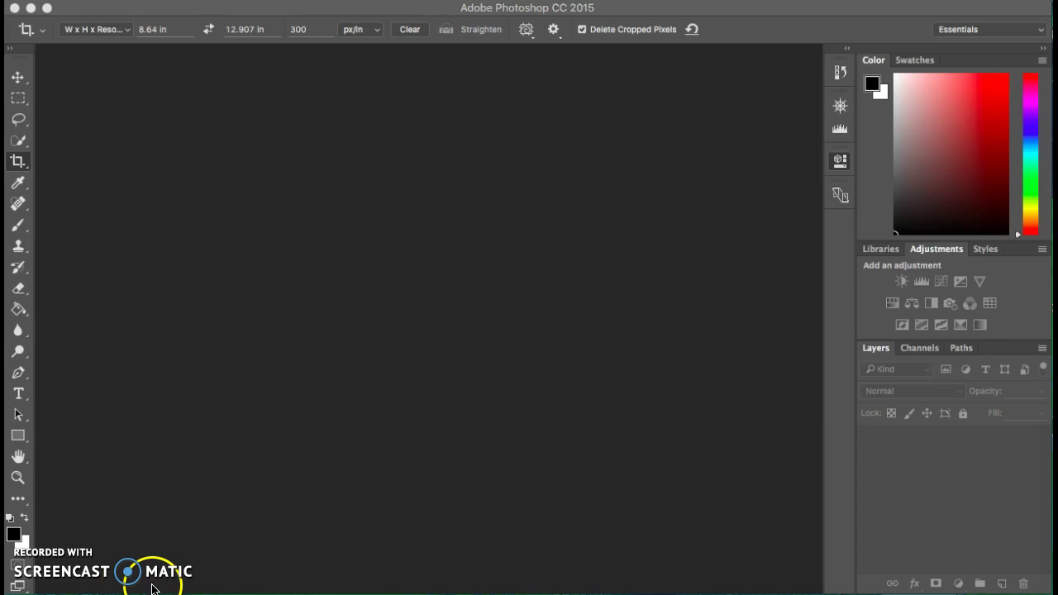
- Activate the empty Photoshop CC 2015 workspace
{"action": "left_click", "coordinate": [248, 369]}
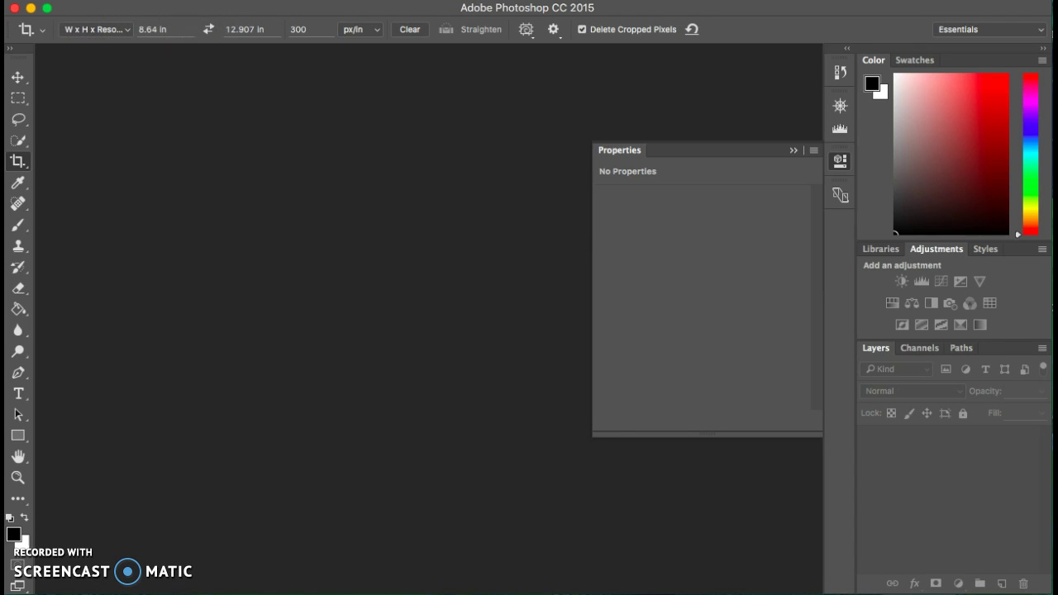
- Open Ramen1.jpg, Ramen2.jpg and Ramen3.jpg together from the Downloads folder
{"action": "left_click", "coordinate": [58, 0]}
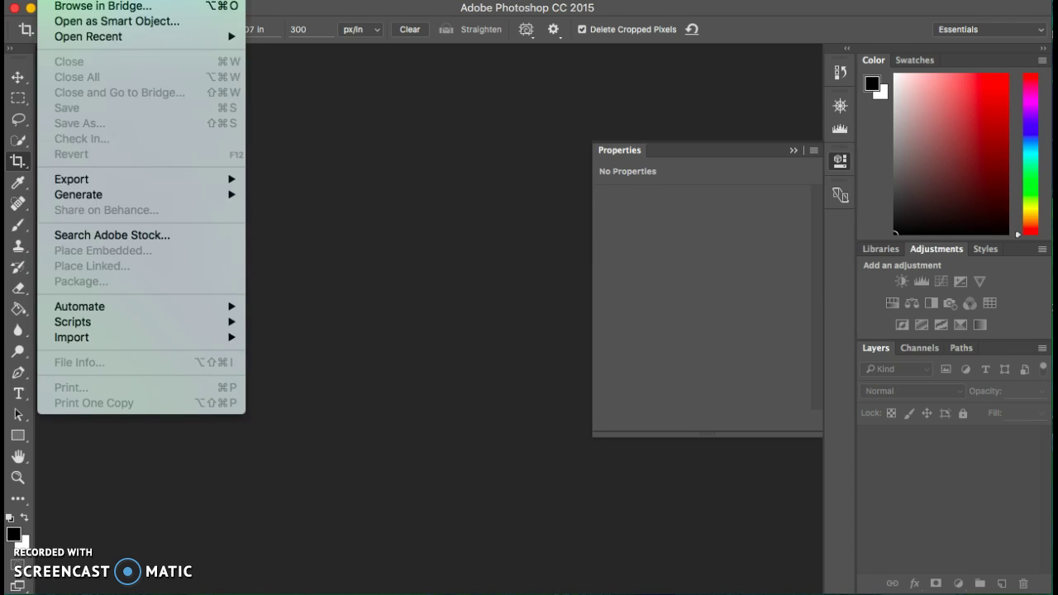
{"action": "left_click", "coordinate": [74, 0]}
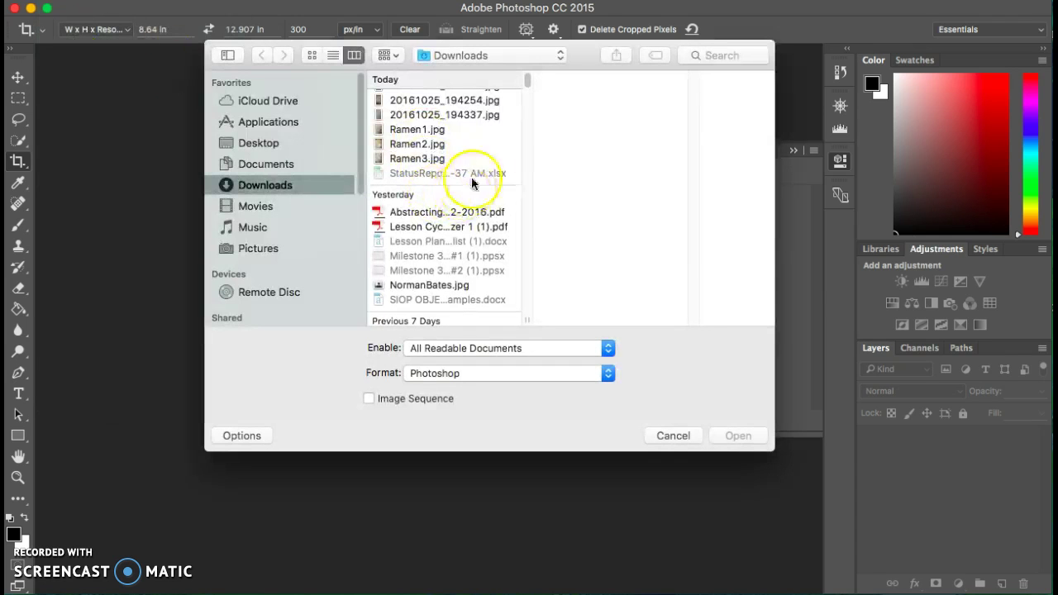
{"action": "left_click", "coordinate": [426, 130]}
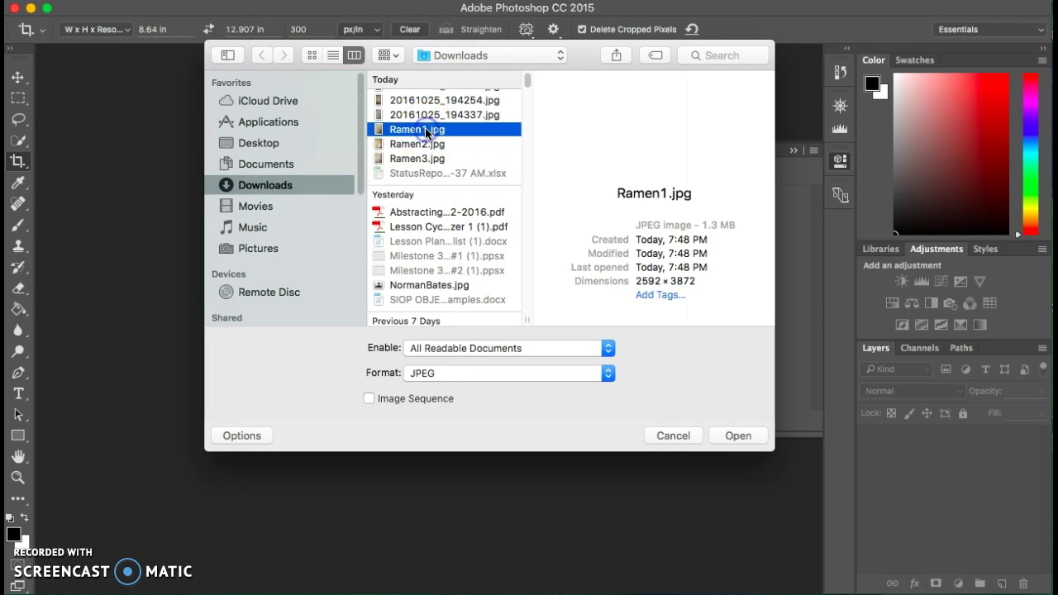
{"action": "left_click", "coordinate": [423, 145], "text": "shift"}
{"action": "left_click", "coordinate": [422, 166], "text": "shift"}
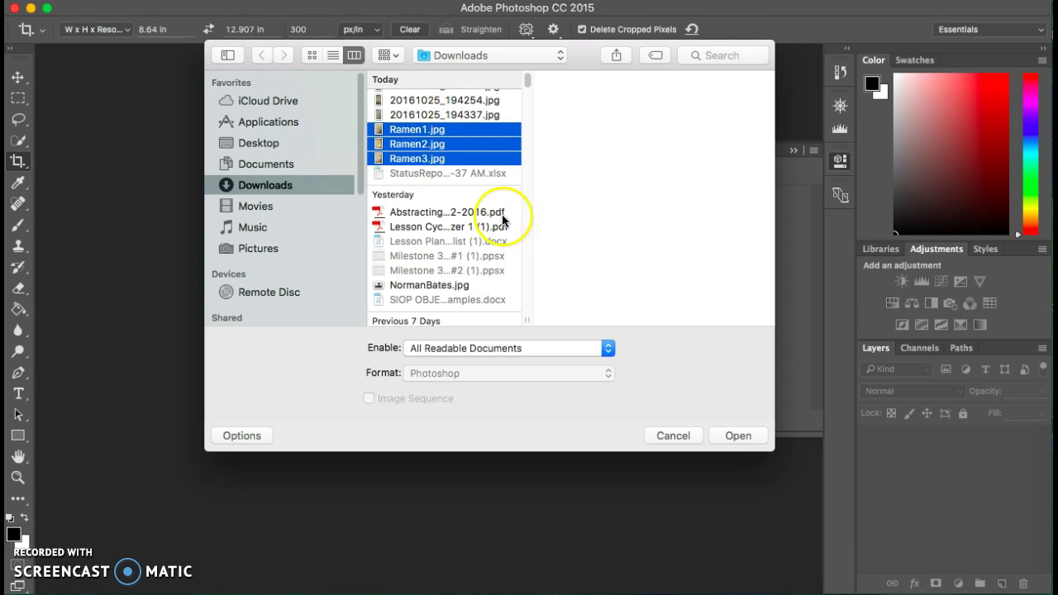
{"action": "left_click", "coordinate": [748, 437]}
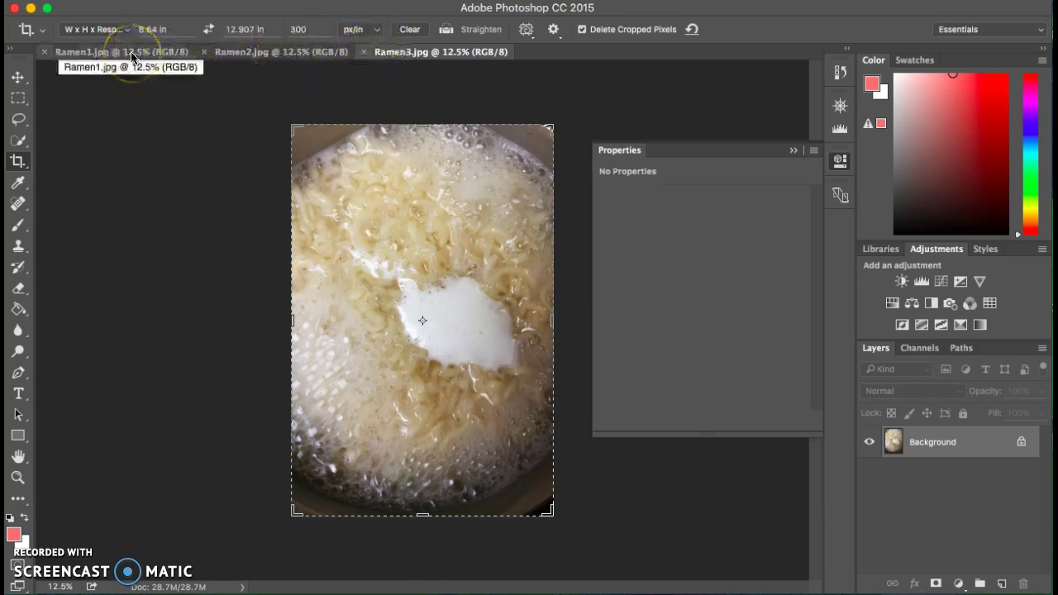
- Float Ramen1, Ramen2 and Ramen3 in separate spread-out windows and collapse the Properties panel
{"action": "left_click_drag", "start_coordinate": [130, 54], "coordinate": [159, 66]}
{"action": "left_click", "coordinate": [251, 55]}
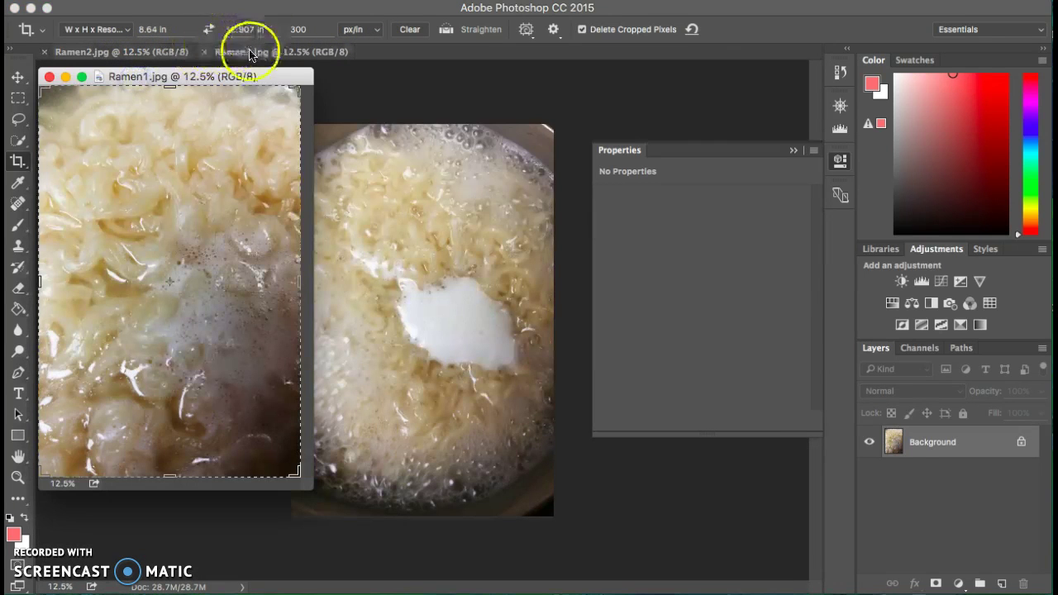
{"action": "left_click_drag", "start_coordinate": [251, 54], "coordinate": [253, 78]}
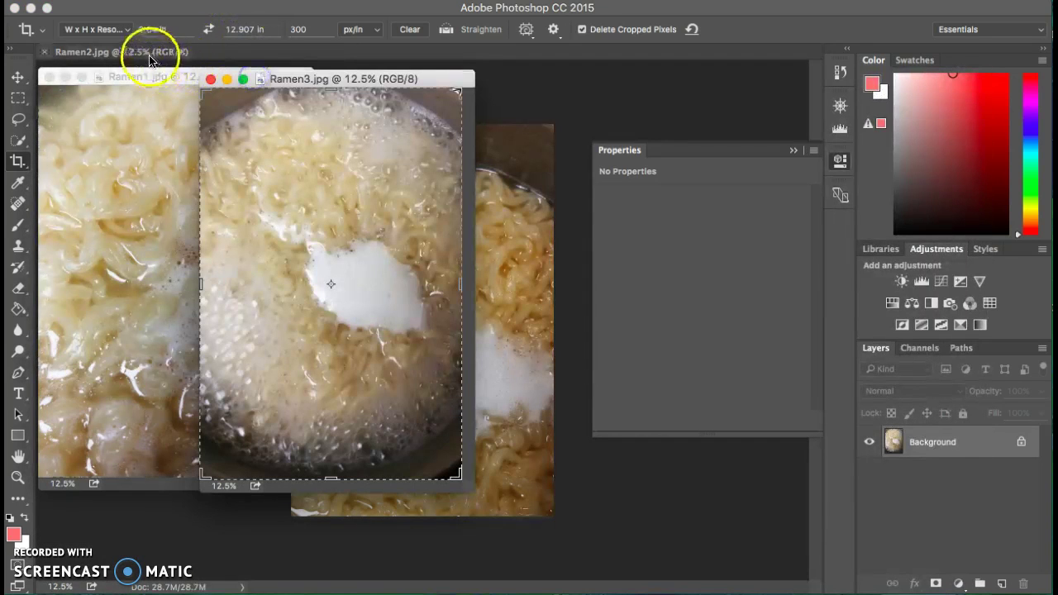
{"action": "left_click_drag", "start_coordinate": [147, 47], "coordinate": [156, 85]}
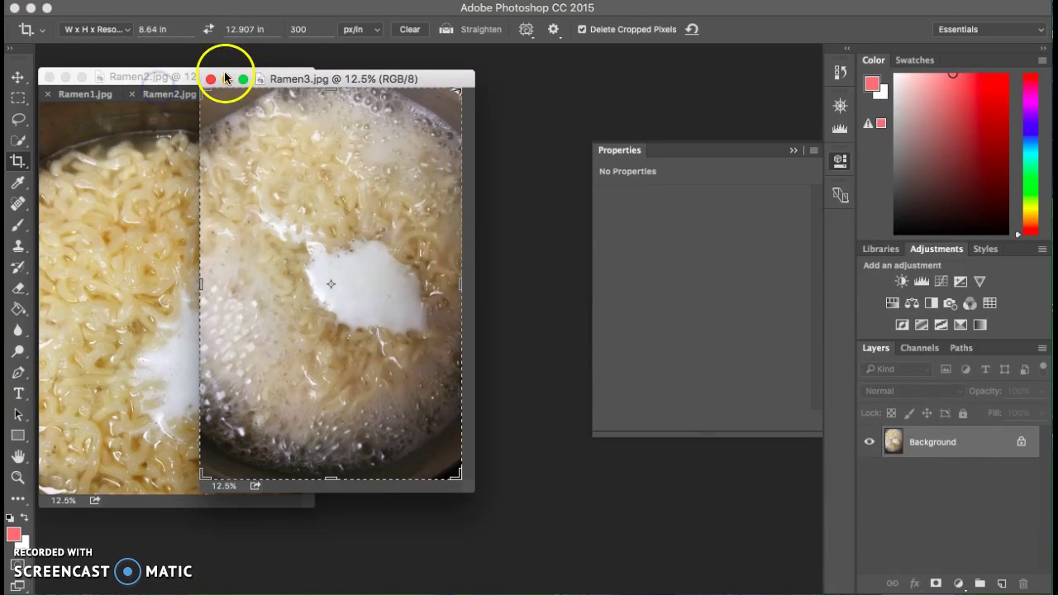
{"action": "left_click_drag", "start_coordinate": [307, 77], "coordinate": [551, 73]}
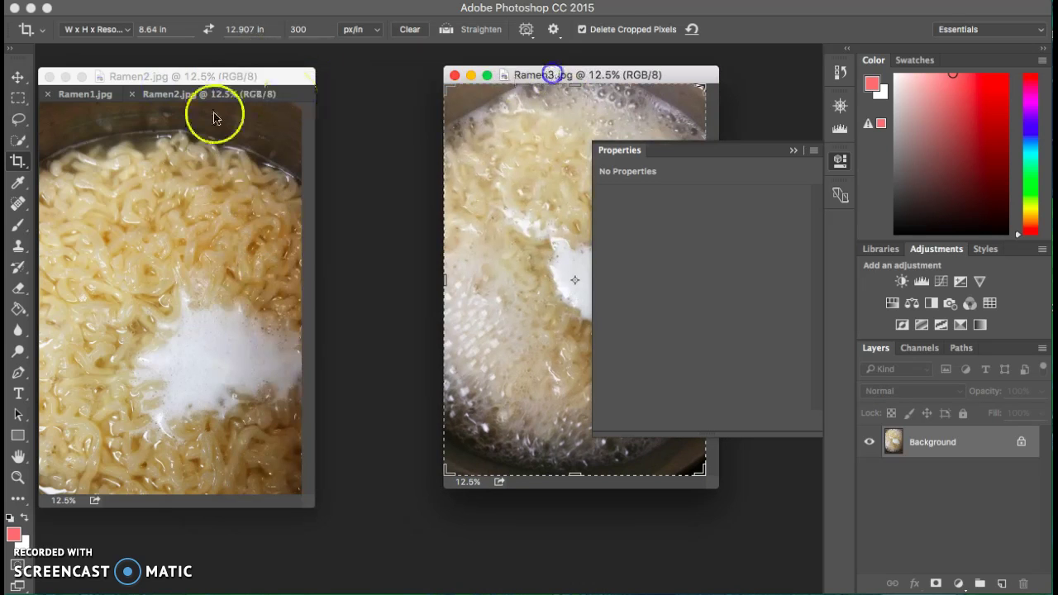
{"action": "left_click_drag", "start_coordinate": [161, 94], "coordinate": [297, 132]}
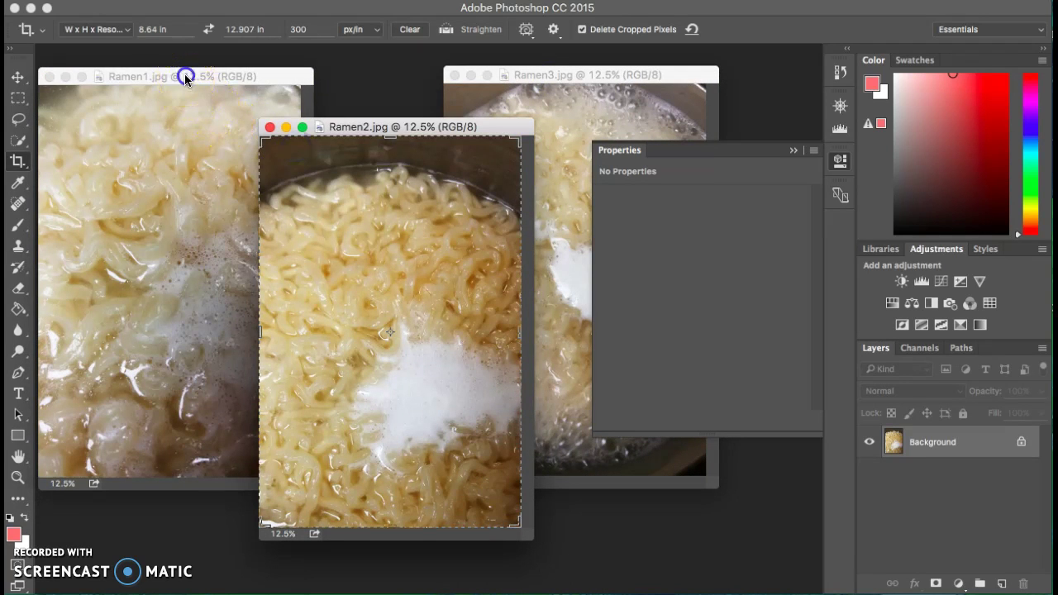
{"action": "left_click", "coordinate": [185, 77]}
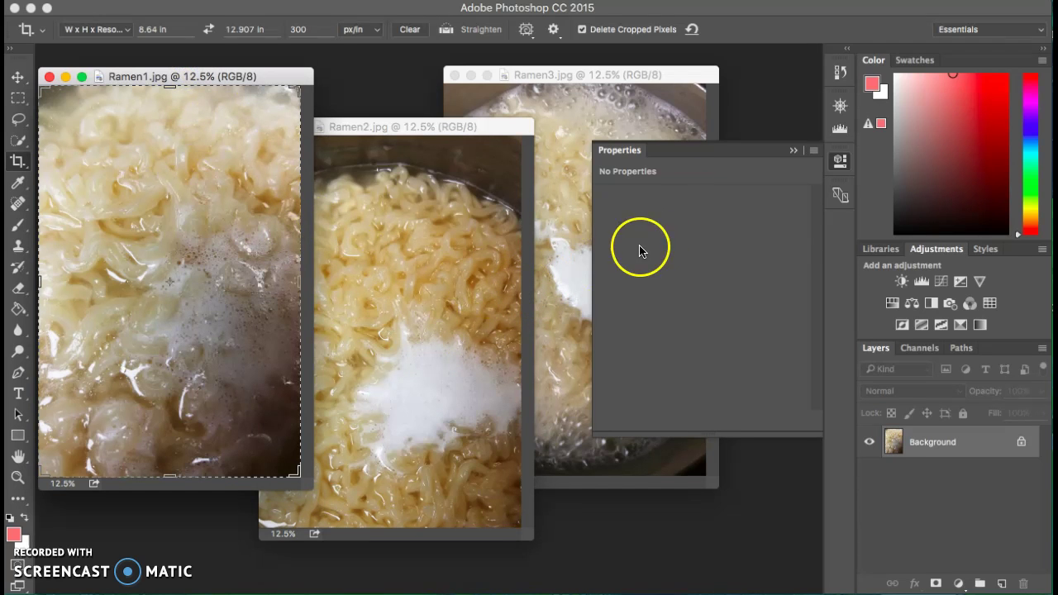
{"action": "left_click", "coordinate": [794, 151]}
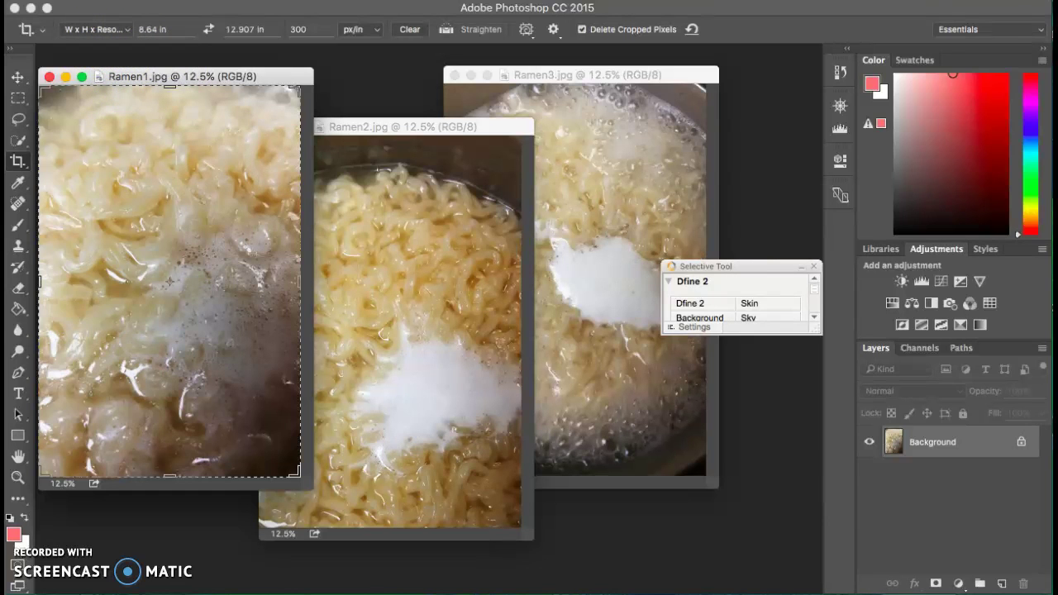
{"action": "left_click", "coordinate": [82, 0]}
{"action": "mouse_move", "coordinate": [124, 0]}
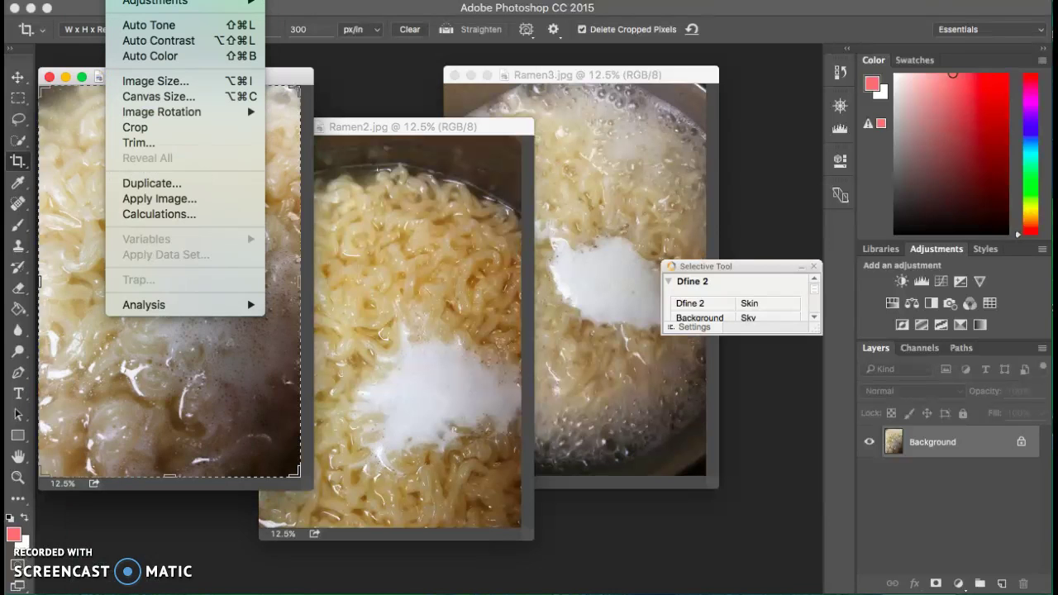
{"action": "left_click", "coordinate": [156, 81]}
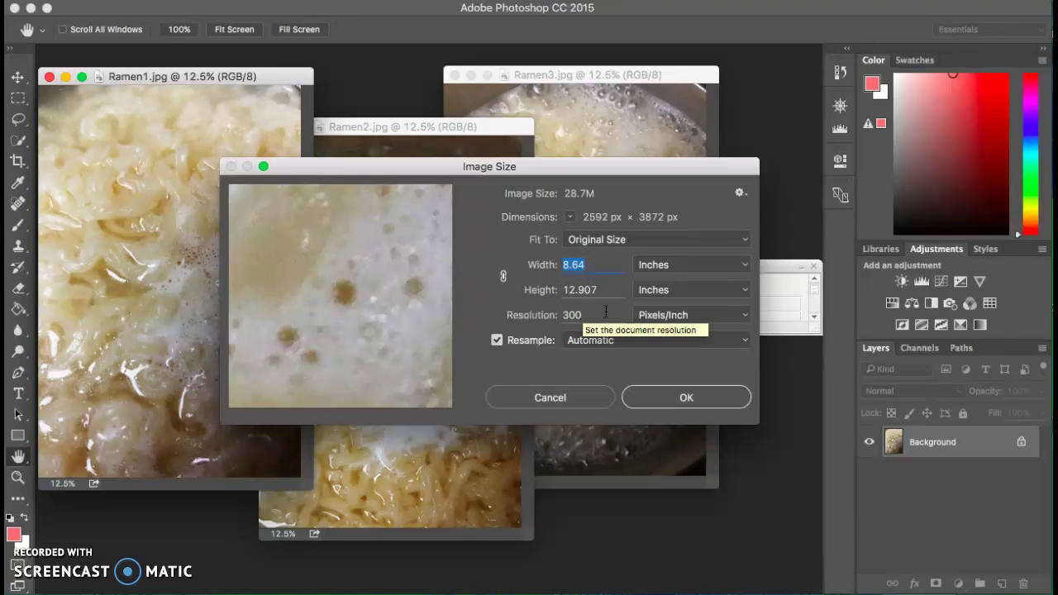
{"action": "left_click", "coordinate": [578, 318]}
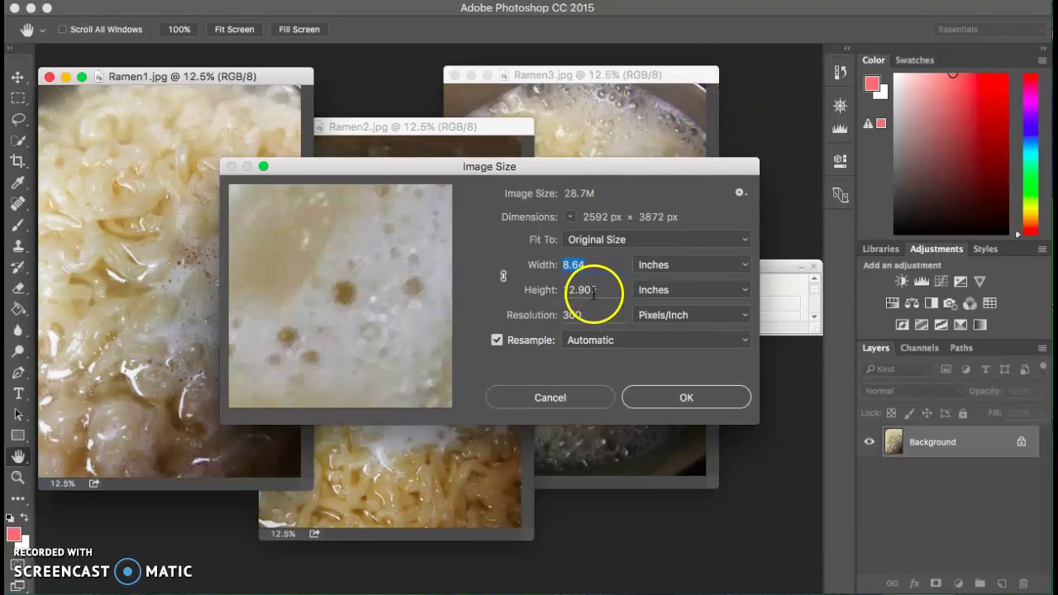
{"action": "left_click", "coordinate": [664, 401]}
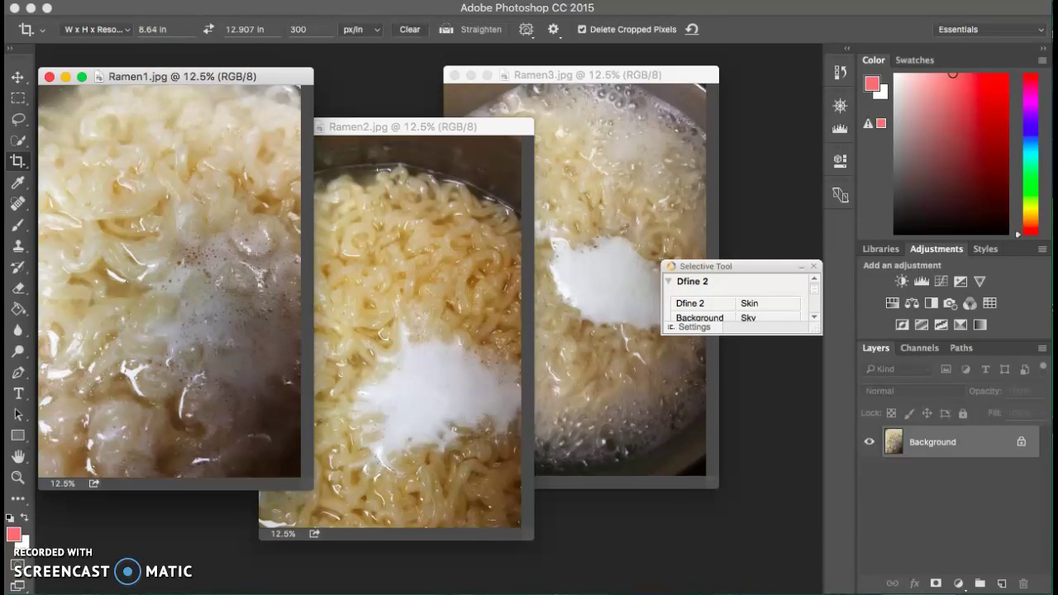
- Create a new white Untitled-1 document, 10 × 8 inches at 300 pixels per inch
{"action": "left_click", "coordinate": [58, 2]}
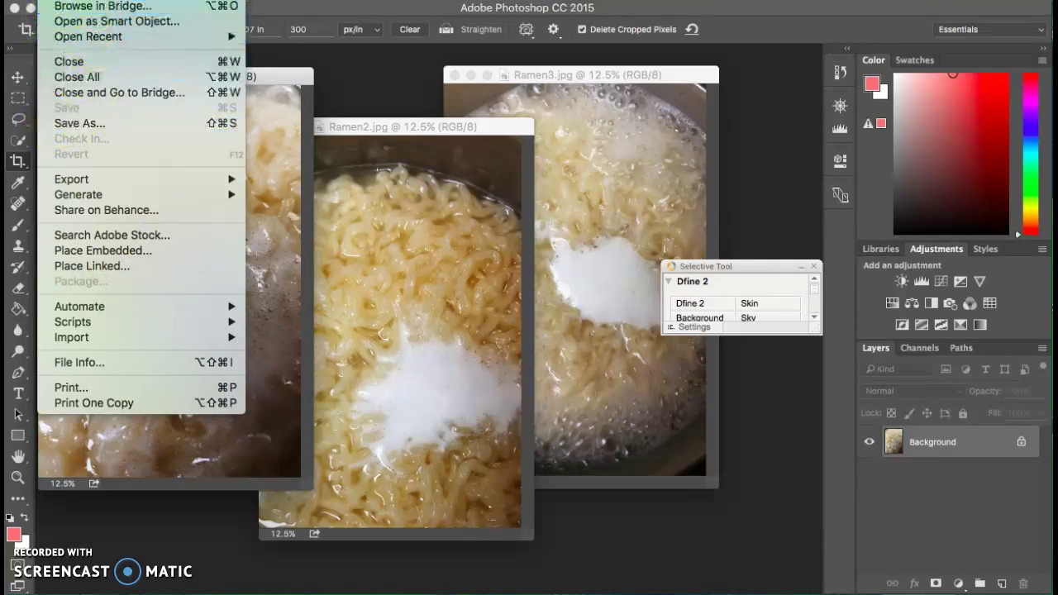
{"action": "key", "text": "super+n"}
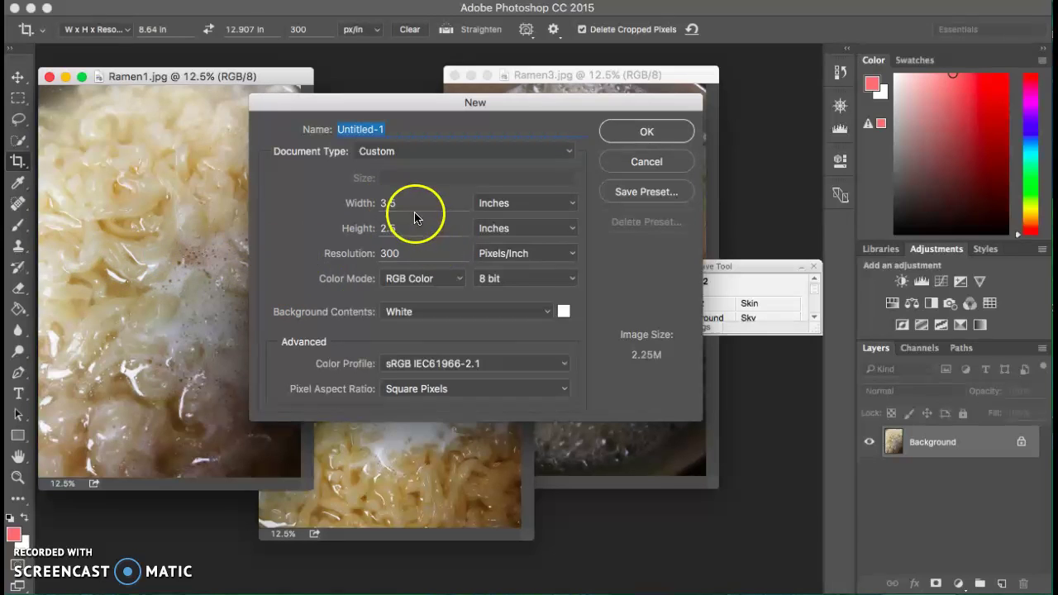
{"action": "left_click_drag", "start_coordinate": [404, 203], "coordinate": [378, 199]}
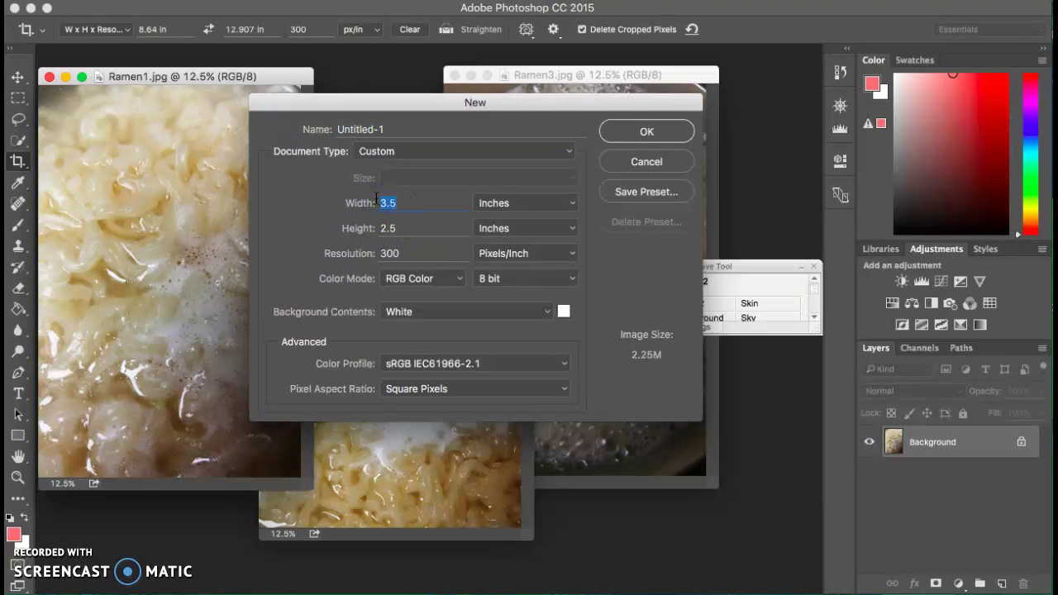
{"action": "type", "text": "10"}
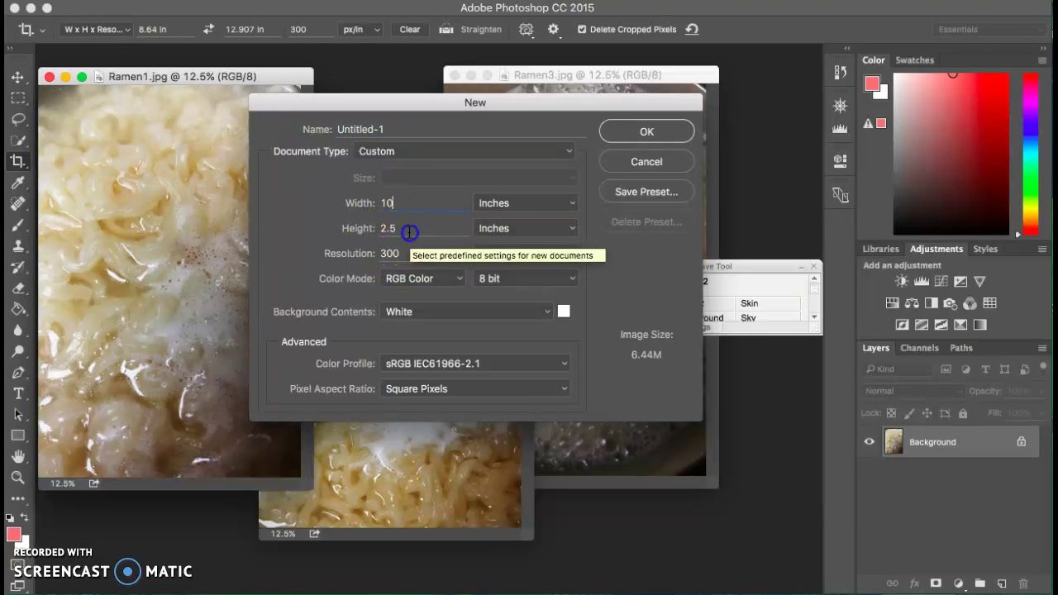
{"action": "type", "text": "8"}
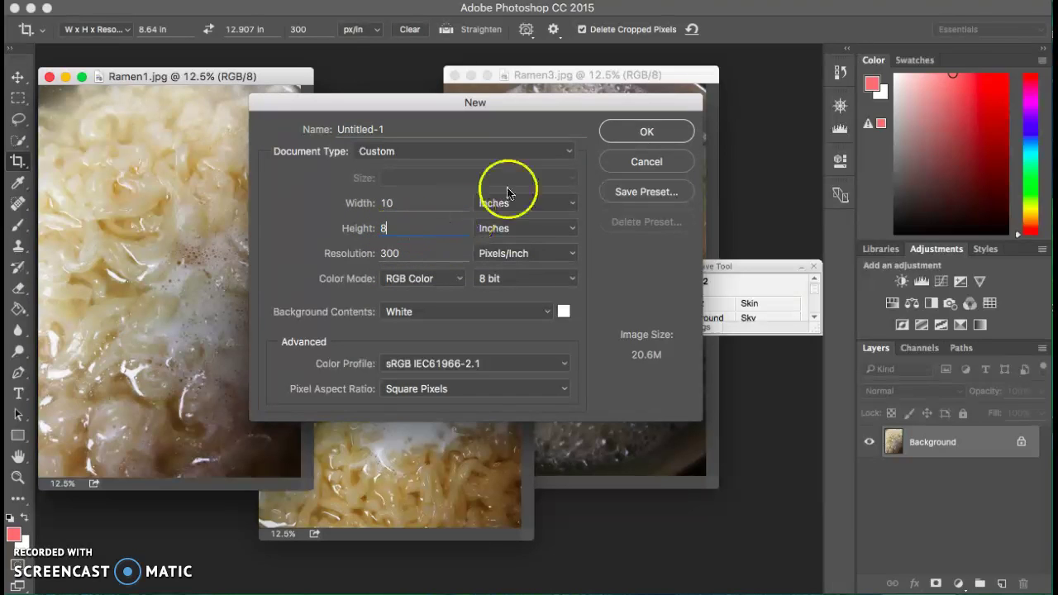
{"action": "left_click", "coordinate": [622, 134]}
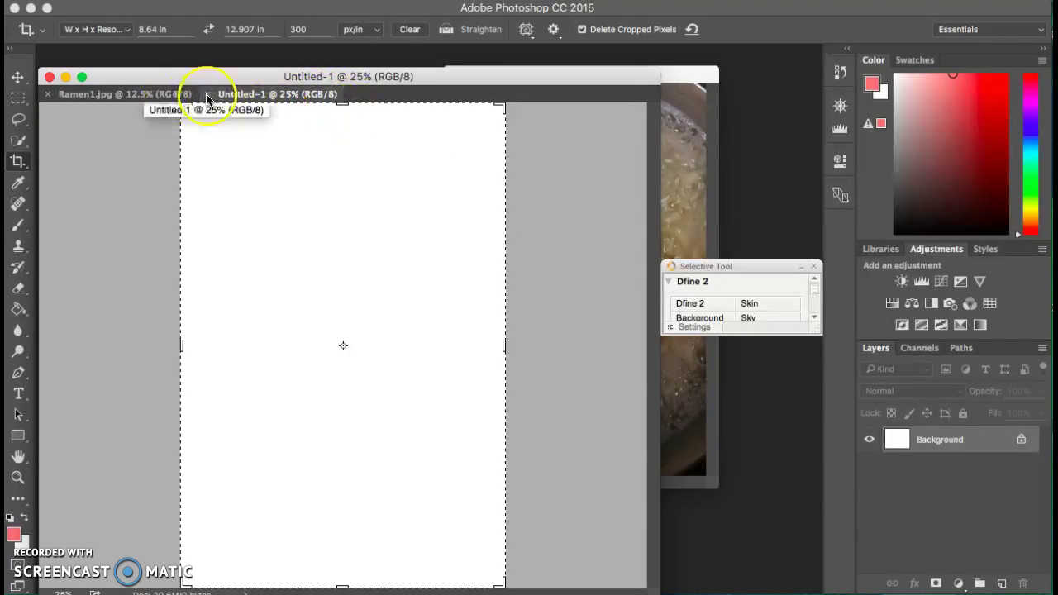
- Float Untitled-1 and Ramen1.jpg as separate windows, with Ramen1 overlapping the blank canvas
{"action": "left_click", "coordinate": [18, 79]}
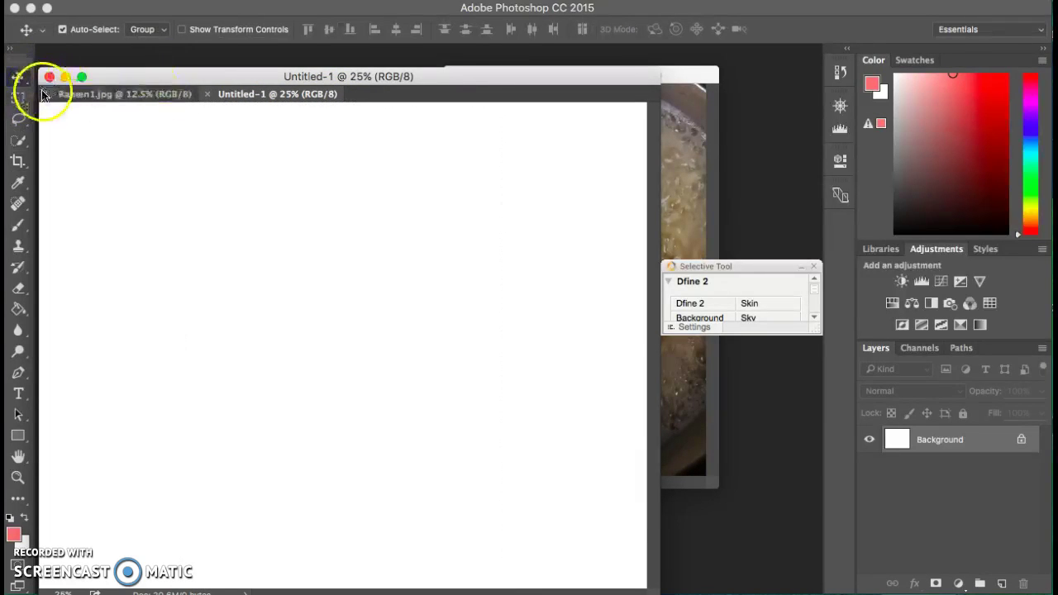
{"action": "left_click_drag", "start_coordinate": [160, 72], "coordinate": [339, 79]}
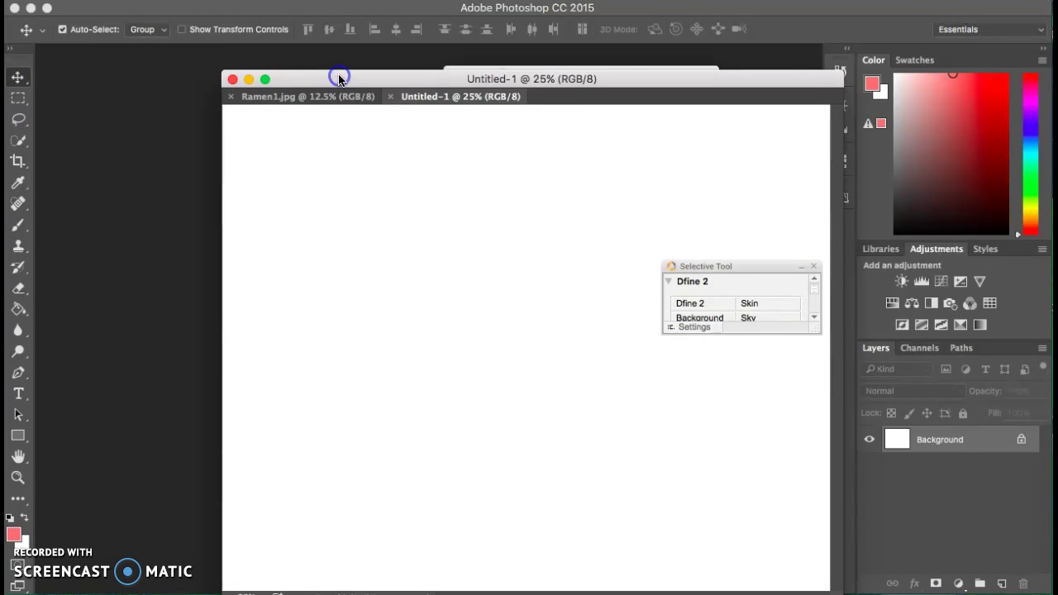
{"action": "left_click", "coordinate": [427, 100]}
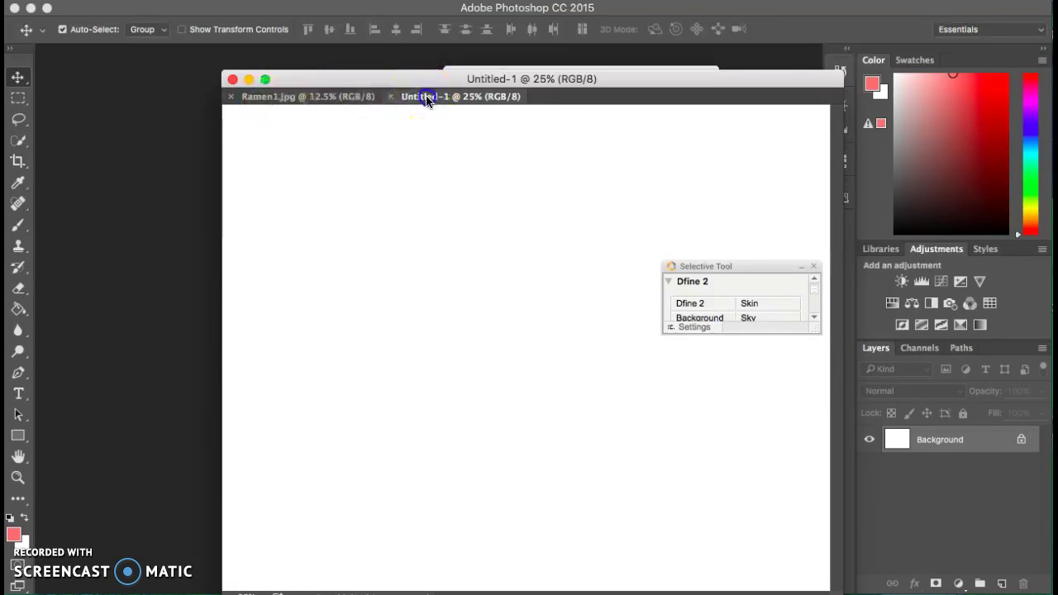
{"action": "left_click_drag", "start_coordinate": [428, 99], "coordinate": [228, 132]}
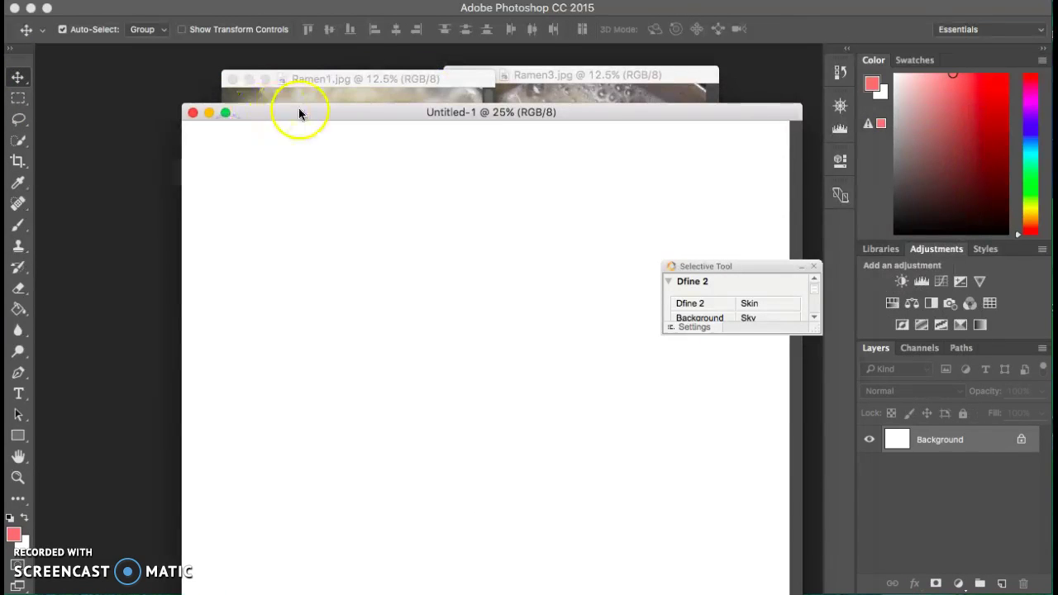
{"action": "left_click_drag", "start_coordinate": [299, 113], "coordinate": [155, 135]}
{"action": "left_click_drag", "start_coordinate": [335, 69], "coordinate": [832, 98]}
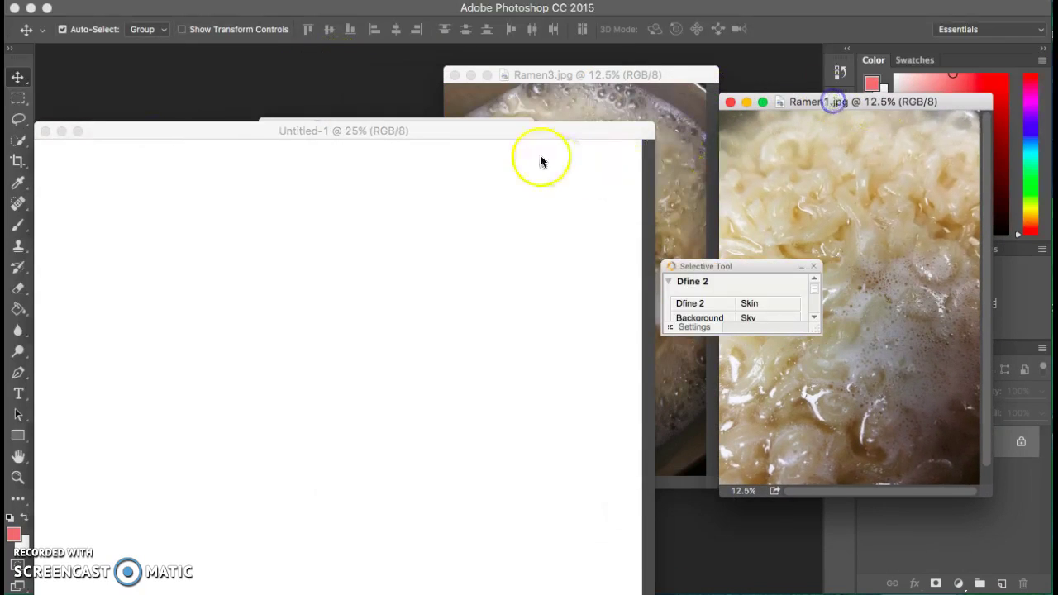
{"action": "left_click_drag", "start_coordinate": [534, 136], "coordinate": [642, 100]}
{"action": "left_click", "coordinate": [746, 124]}
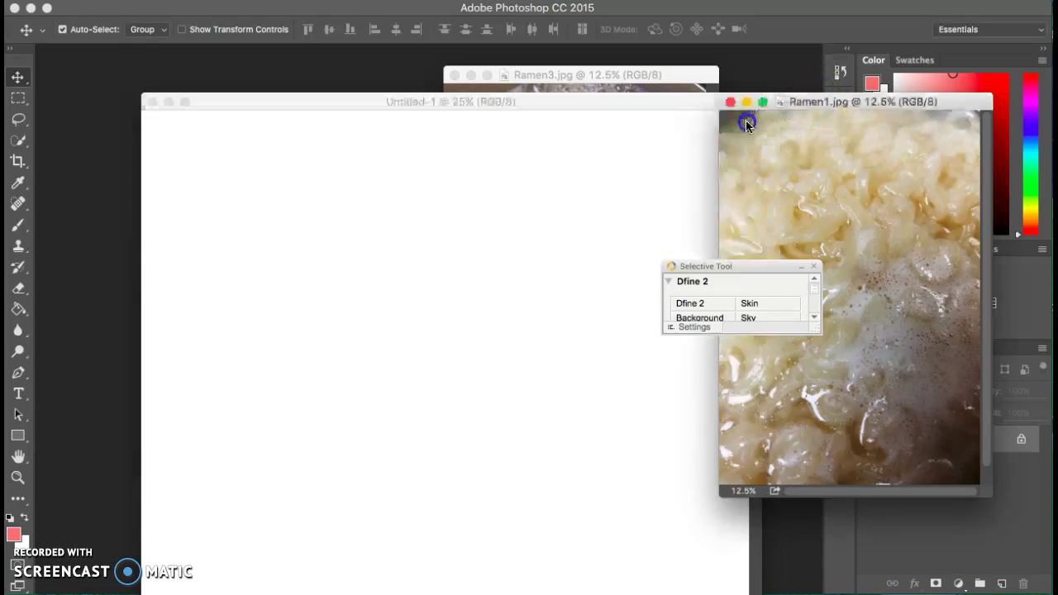
{"action": "left_click_drag", "start_coordinate": [747, 124], "coordinate": [522, 226]}
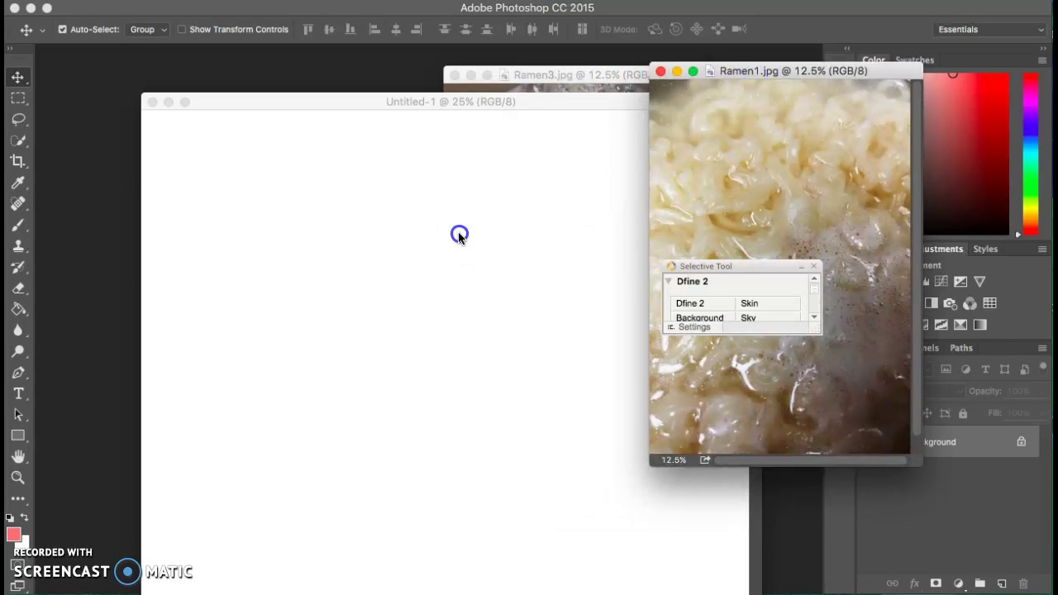
- Copy Ramen1 into Untitled-1 as Layer 1, scaled to 33.91% and placed at left
{"action": "left_click_drag", "start_coordinate": [459, 236], "coordinate": [459, 236]}
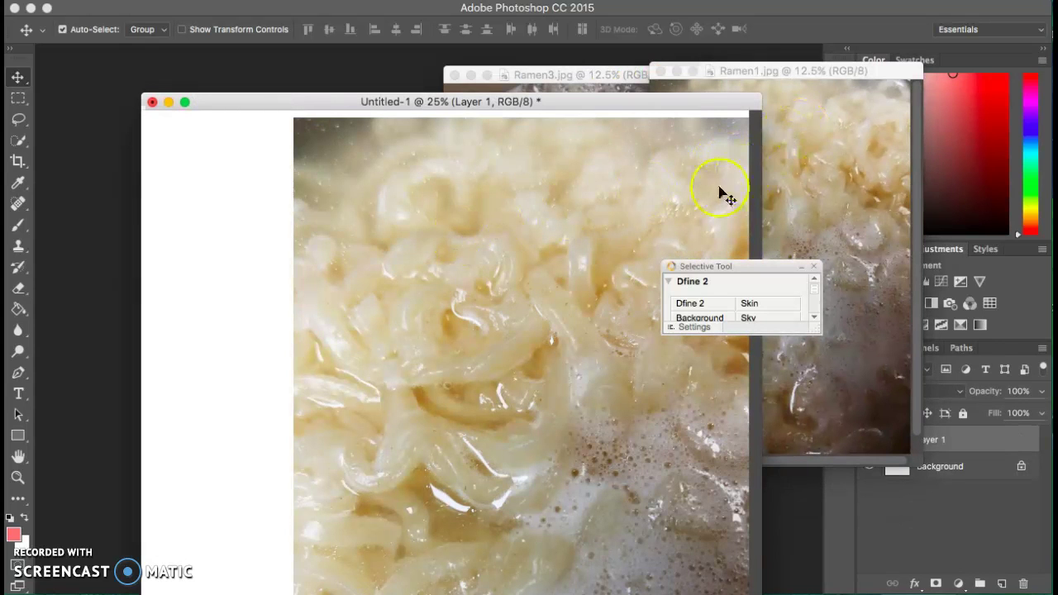
{"action": "left_click_drag", "start_coordinate": [507, 267], "coordinate": [387, 277]}
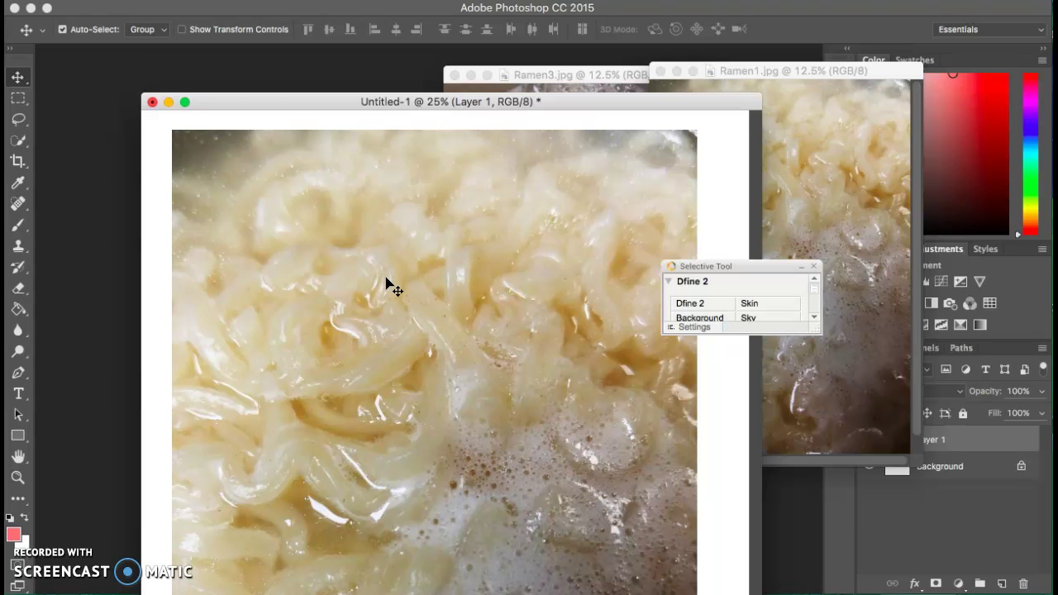
{"action": "key", "text": "ctrl+t"}
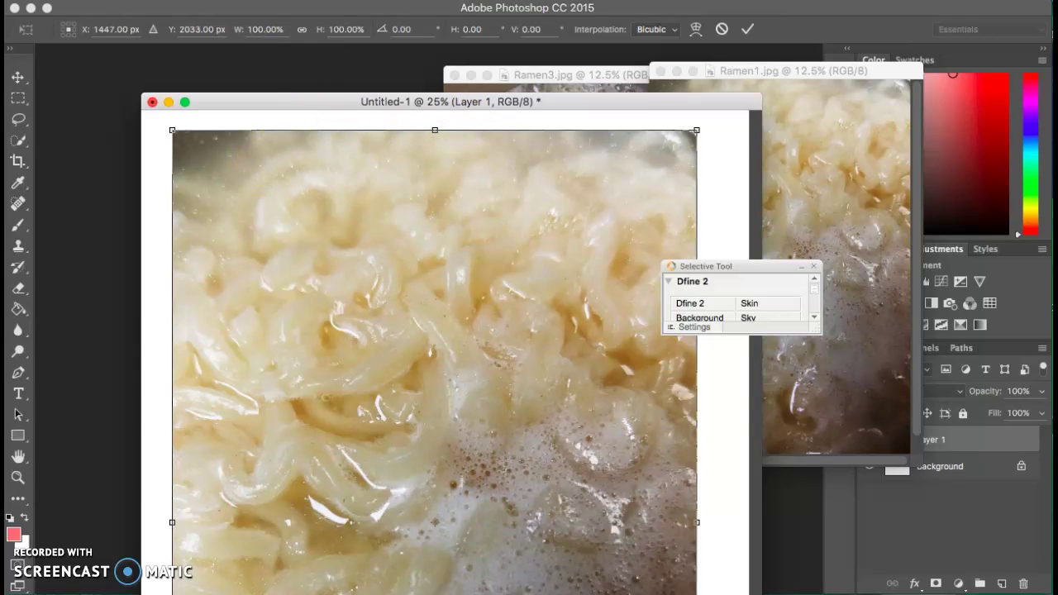
{"action": "left_click", "coordinate": [91, 0]}
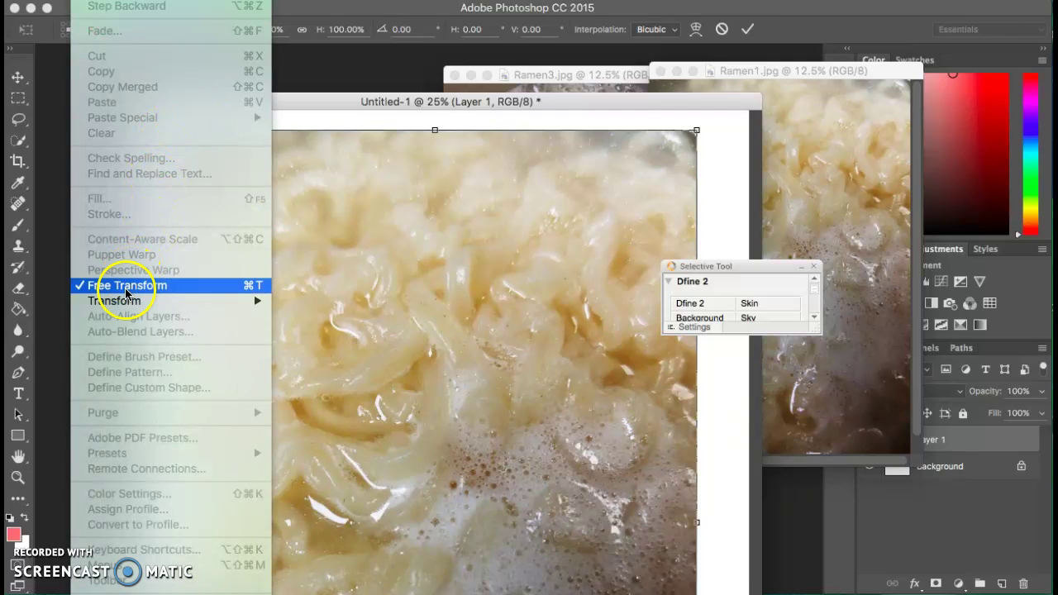
{"action": "left_click", "coordinate": [391, 198]}
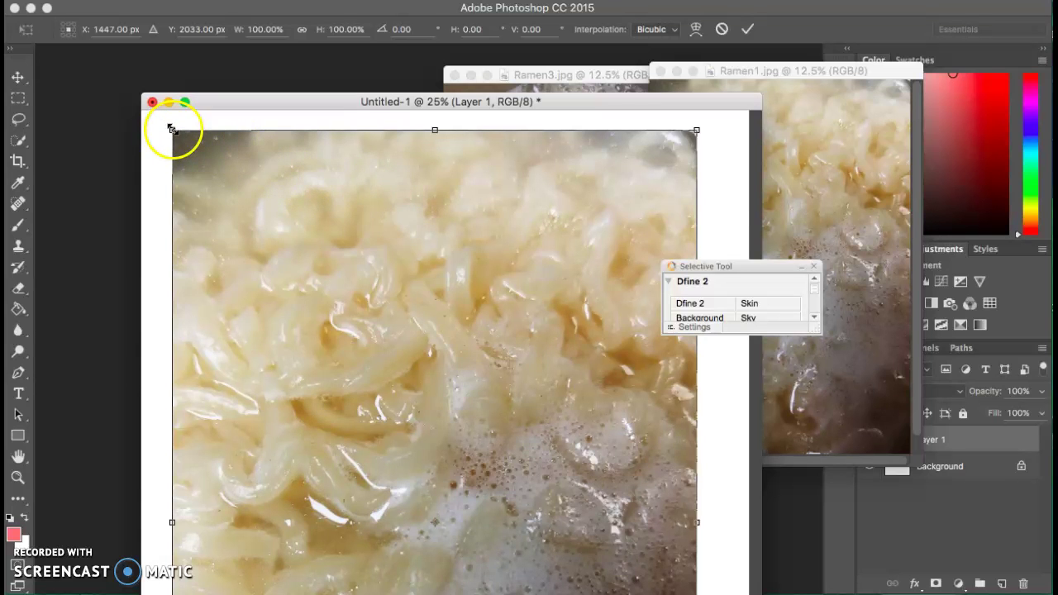
{"action": "left_click_drag", "start_coordinate": [181, 136], "coordinate": [243, 304]}
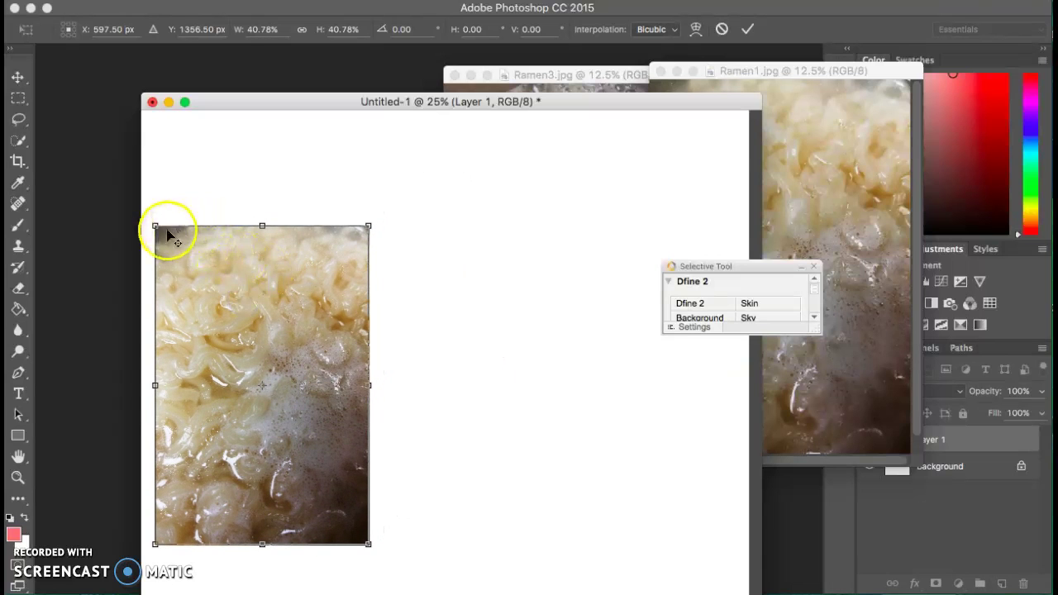
{"action": "left_click_drag", "start_coordinate": [158, 230], "coordinate": [174, 251]}
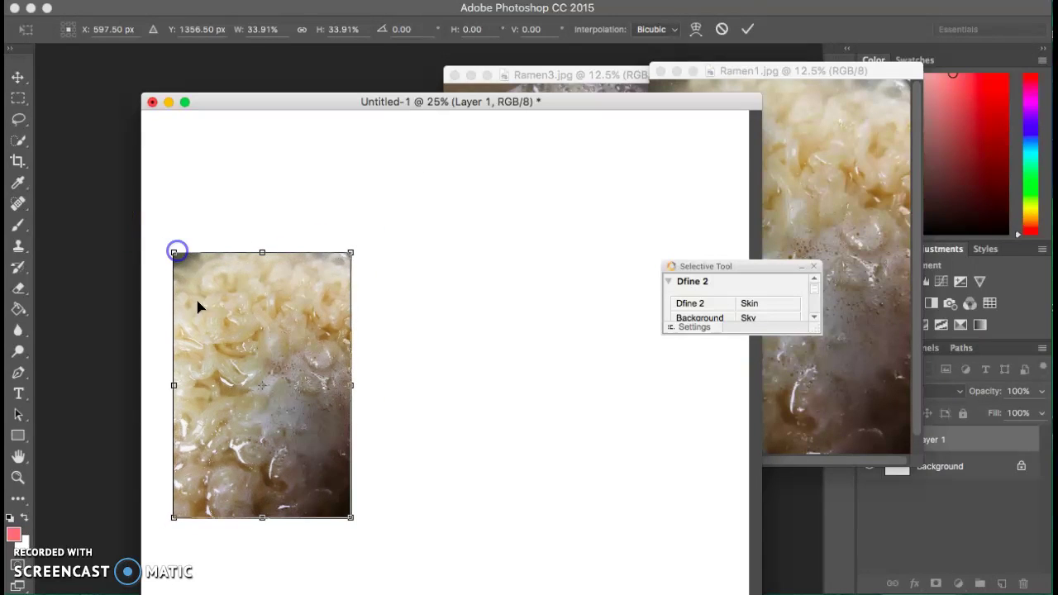
{"action": "left_click_drag", "start_coordinate": [202, 317], "coordinate": [188, 287]}
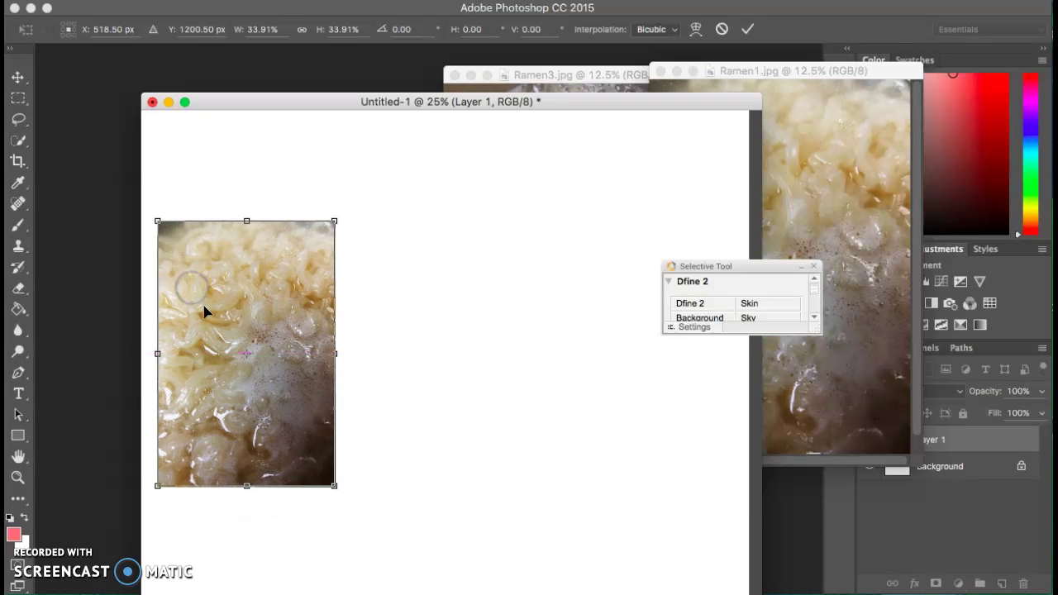
{"action": "double_click", "coordinate": [205, 307]}
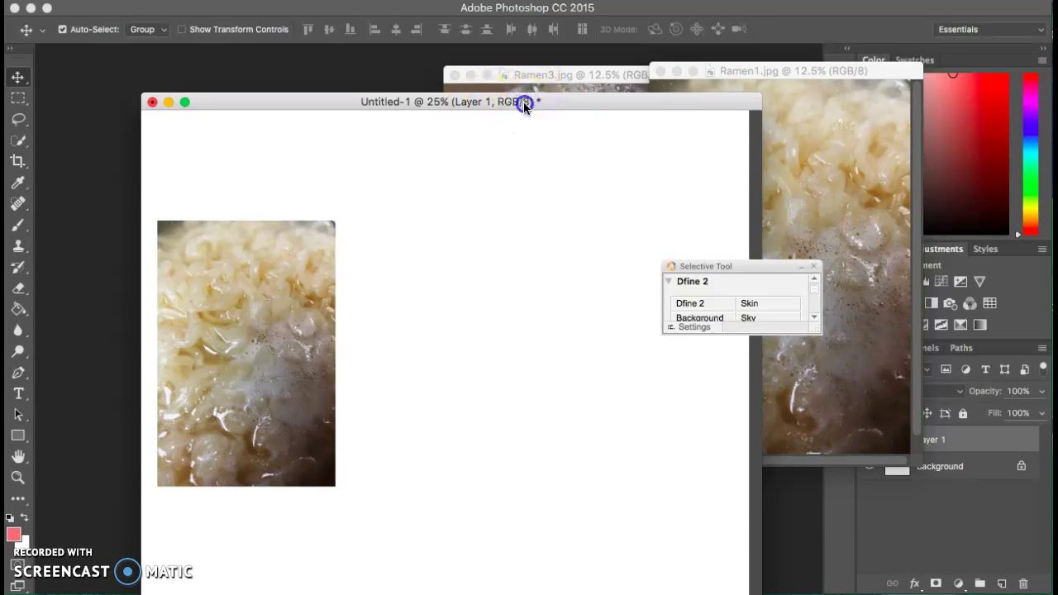
- Enlarge the floating Untitled-1 window and bring Ramen2.jpg forward beside it on the left
{"action": "left_click_drag", "start_coordinate": [524, 101], "coordinate": [692, 82]}
{"action": "left_click_drag", "start_coordinate": [336, 130], "coordinate": [158, 100]}
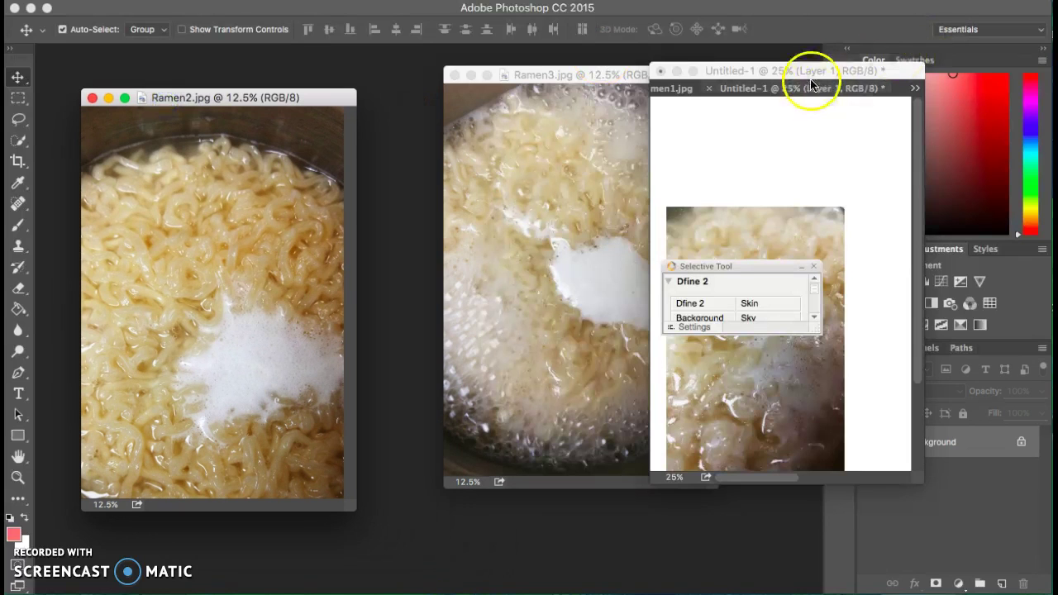
{"action": "left_click_drag", "start_coordinate": [810, 89], "coordinate": [725, 143]}
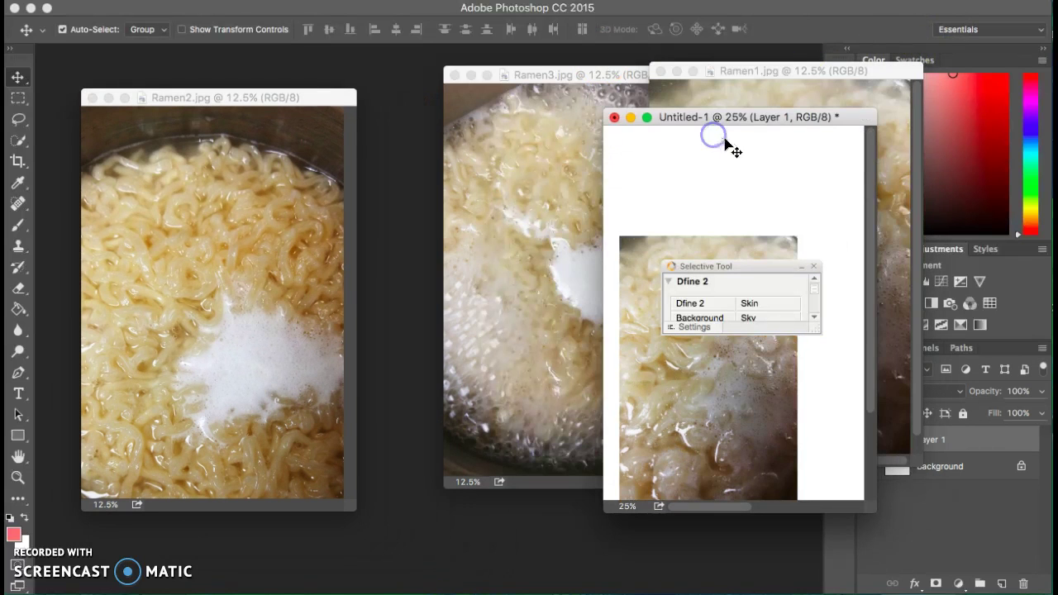
{"action": "left_click", "coordinate": [593, 137]}
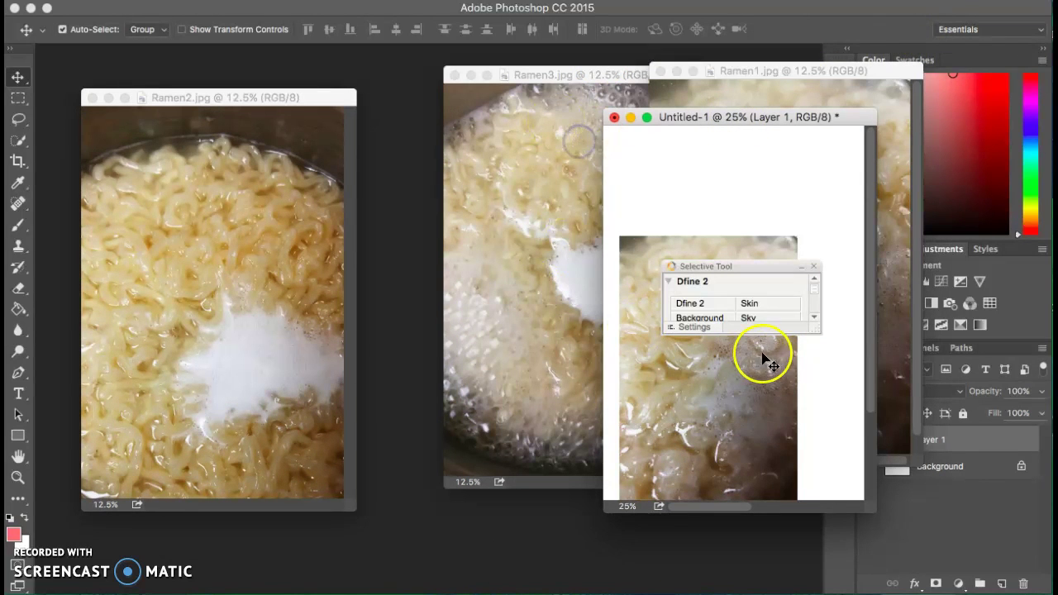
{"action": "left_click_drag", "start_coordinate": [879, 514], "coordinate": [1037, 594]}
{"action": "left_click_drag", "start_coordinate": [826, 120], "coordinate": [601, 99]}
{"action": "left_click_drag", "start_coordinate": [810, 580], "coordinate": [990, 571]}
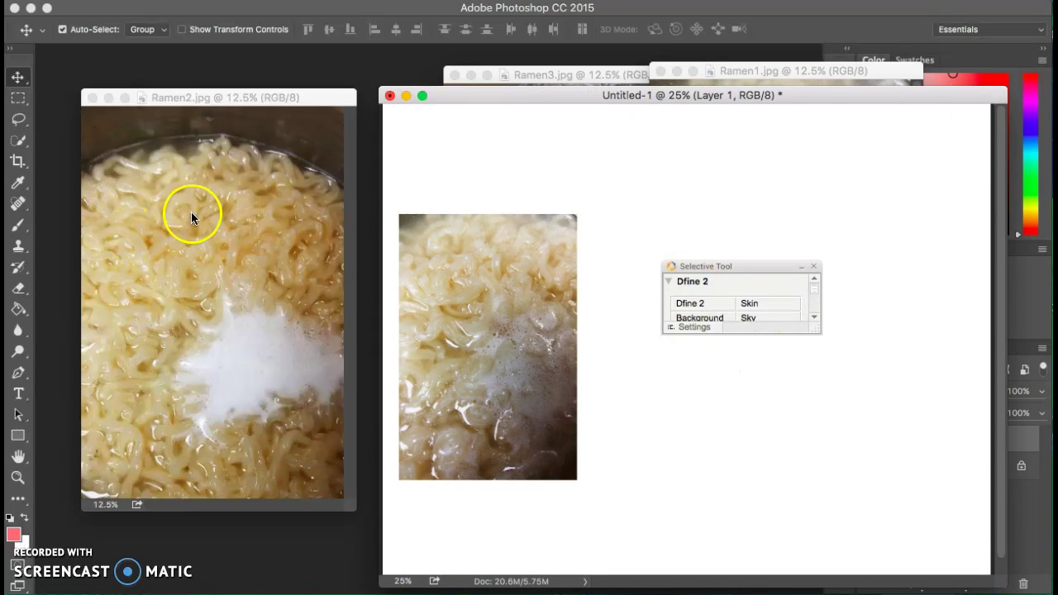
{"action": "left_click", "coordinate": [206, 244]}
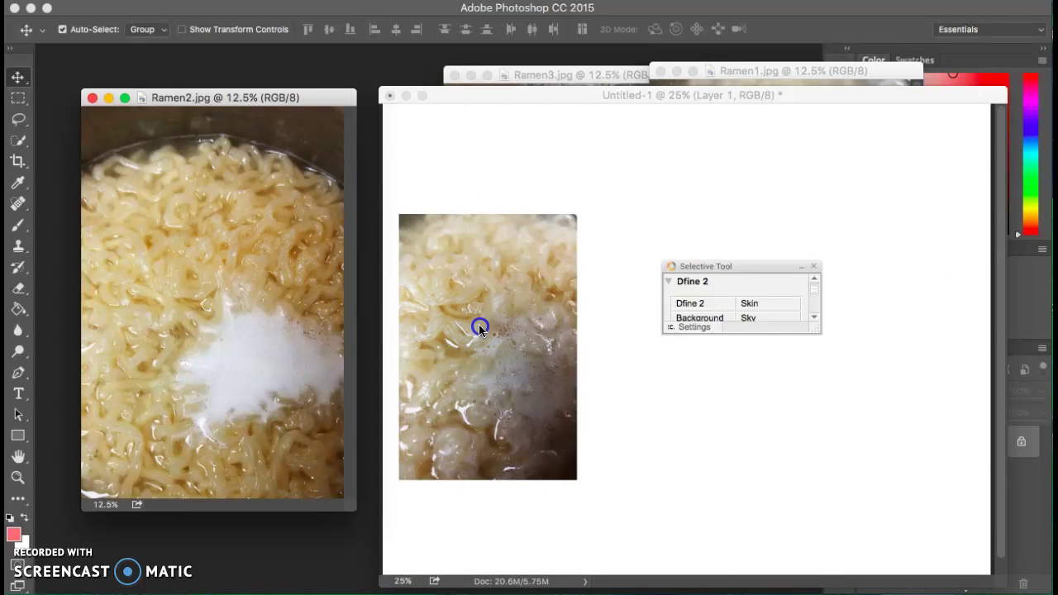
{"action": "left_click", "coordinate": [219, 191]}
- Copy Ramen2 into Untitled-1, scale it to 33.83%, and butt it against the first photo
{"action": "left_click_drag", "start_coordinate": [793, 382], "coordinate": [794, 380]}
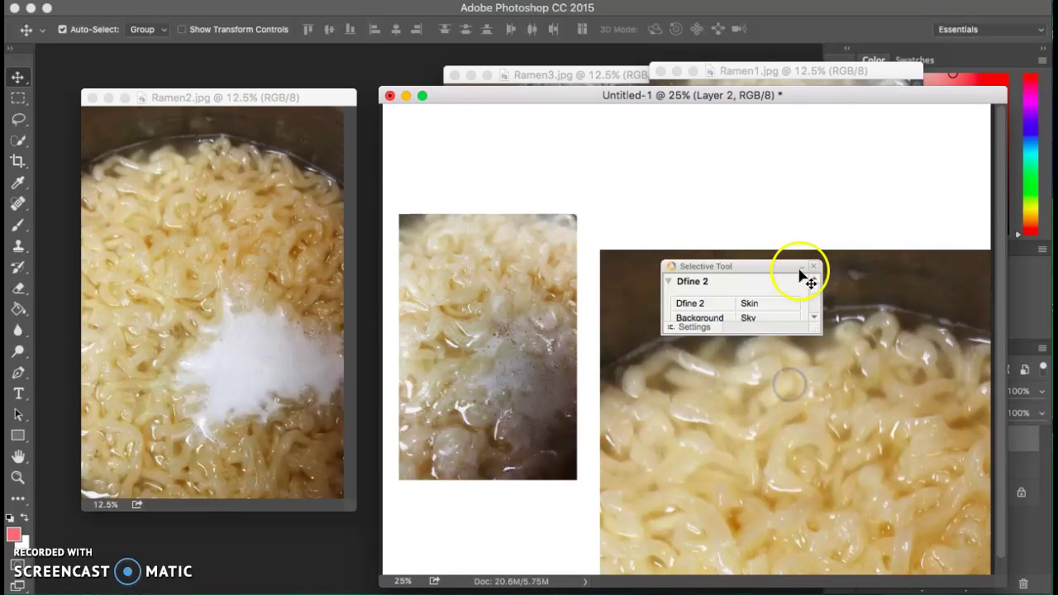
{"action": "left_click_drag", "start_coordinate": [739, 427], "coordinate": [713, 373]}
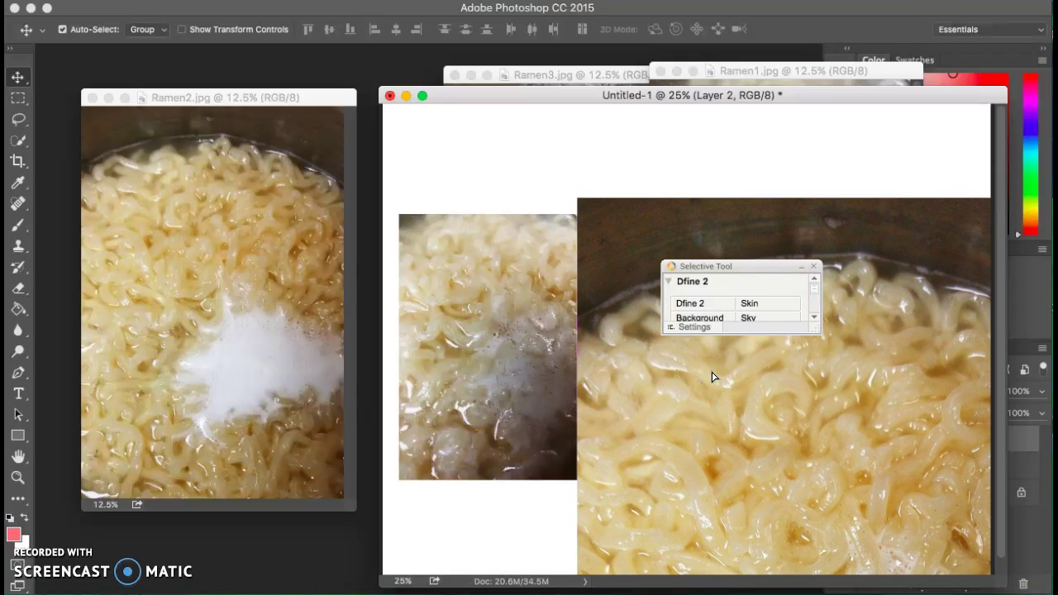
{"action": "key", "text": "super+t"}
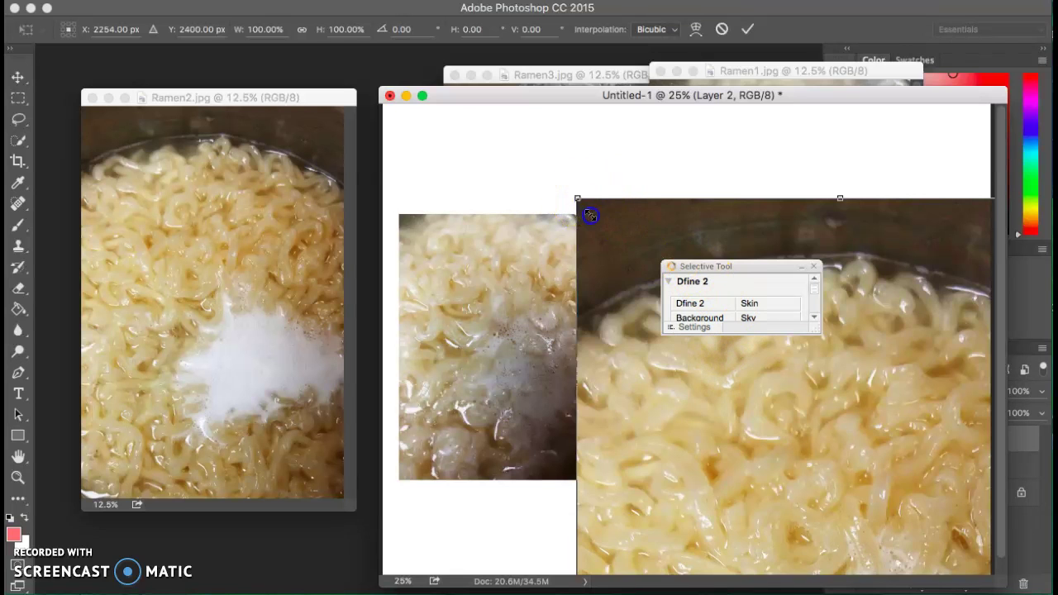
{"action": "left_click_drag", "start_coordinate": [591, 216], "coordinate": [727, 413]}
{"action": "left_click_drag", "start_coordinate": [818, 469], "coordinate": [697, 246]}
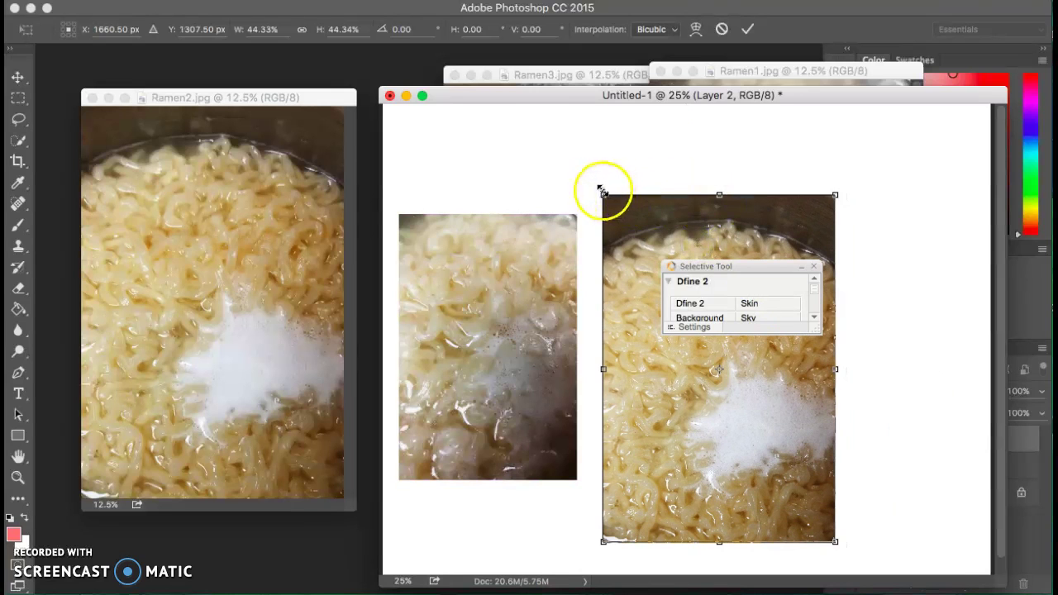
{"action": "left_click_drag", "start_coordinate": [600, 191], "coordinate": [631, 221]}
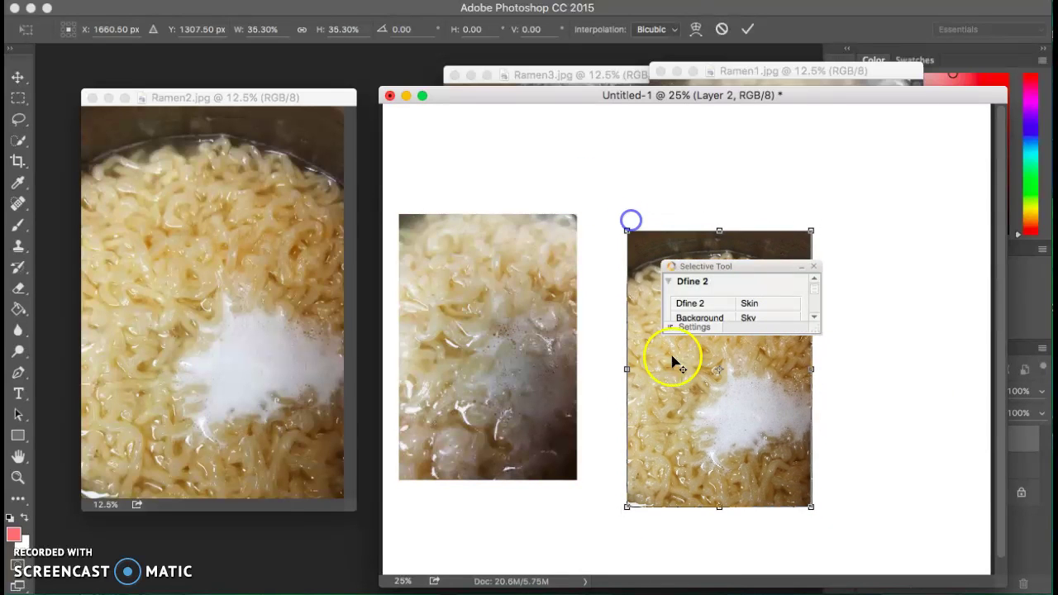
{"action": "left_click_drag", "start_coordinate": [672, 447], "coordinate": [646, 438]}
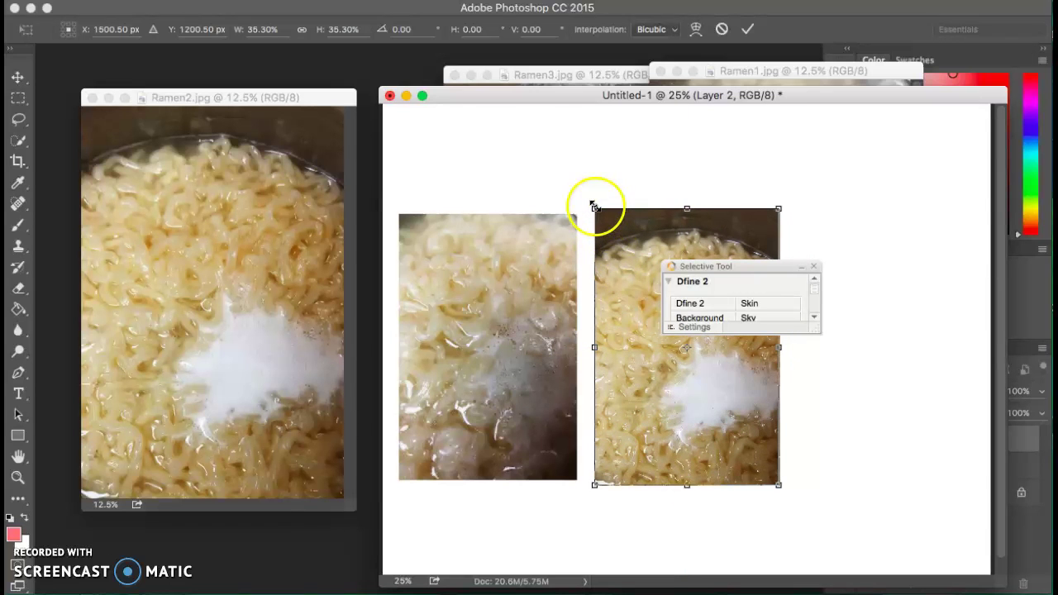
{"action": "left_click_drag", "start_coordinate": [595, 208], "coordinate": [596, 213]}
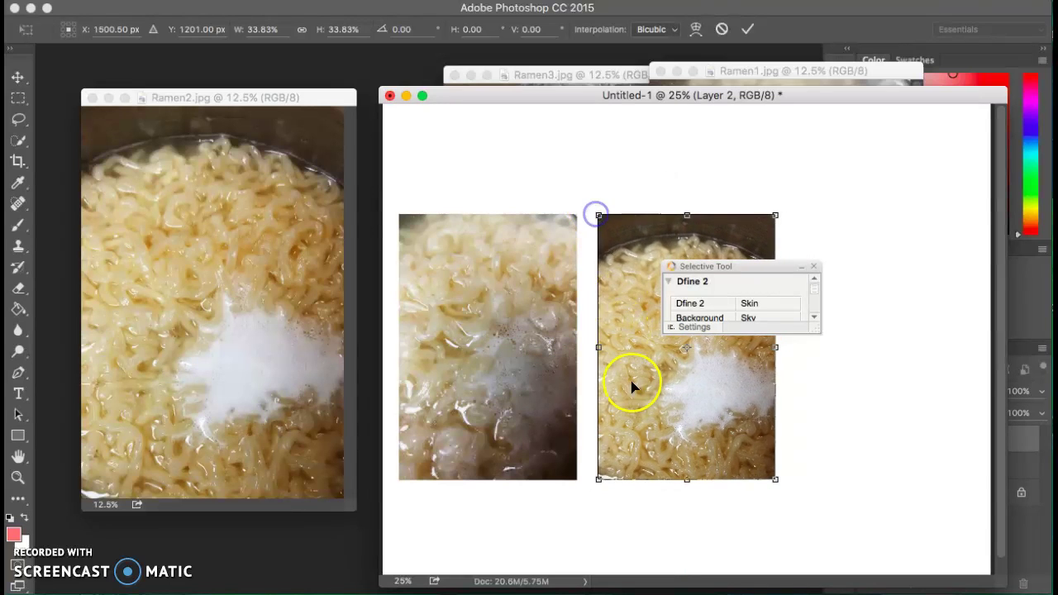
{"action": "left_click_drag", "start_coordinate": [634, 378], "coordinate": [621, 382]}
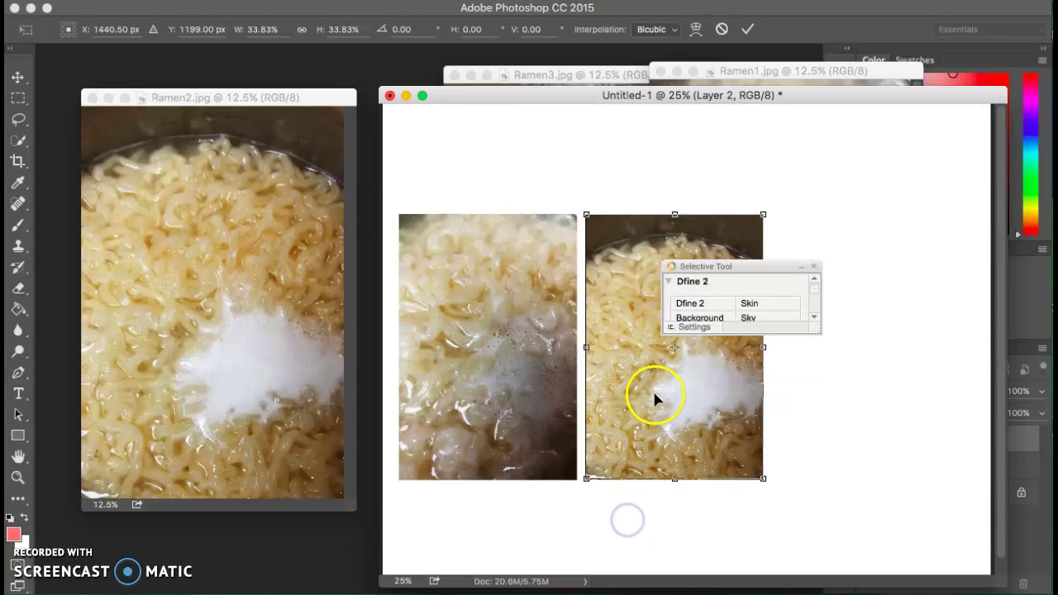
{"action": "double_click", "coordinate": [728, 415]}
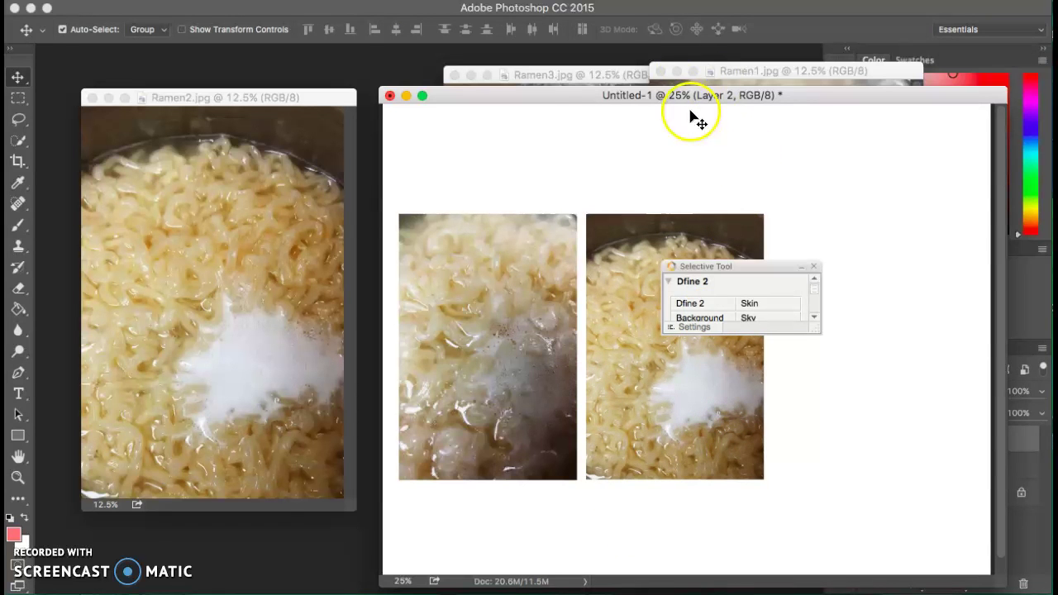
- Move the composition window left and float Ramen3.jpg as the active window beside it
{"action": "left_click_drag", "start_coordinate": [698, 95], "coordinate": [342, 94]}
{"action": "left_click", "coordinate": [534, 71]}
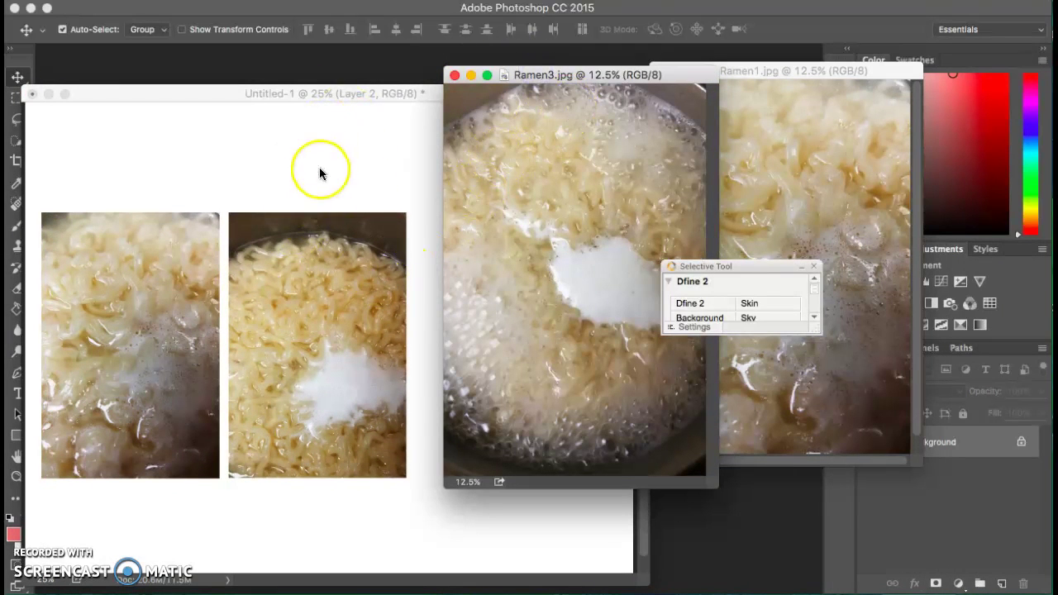
{"action": "left_click_drag", "start_coordinate": [590, 73], "coordinate": [716, 60]}
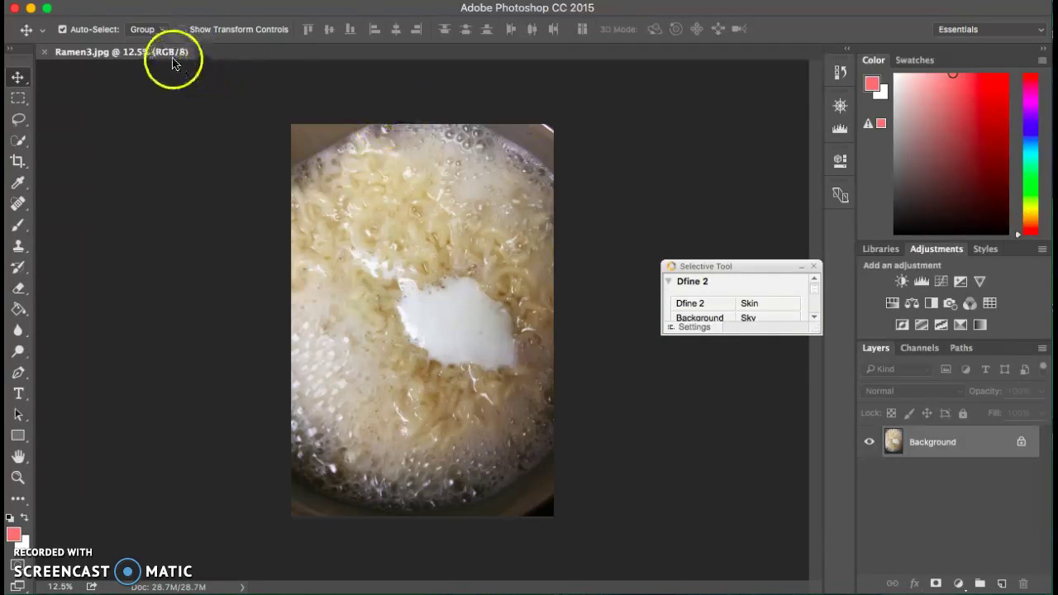
{"action": "left_click_drag", "start_coordinate": [173, 59], "coordinate": [493, 82]}
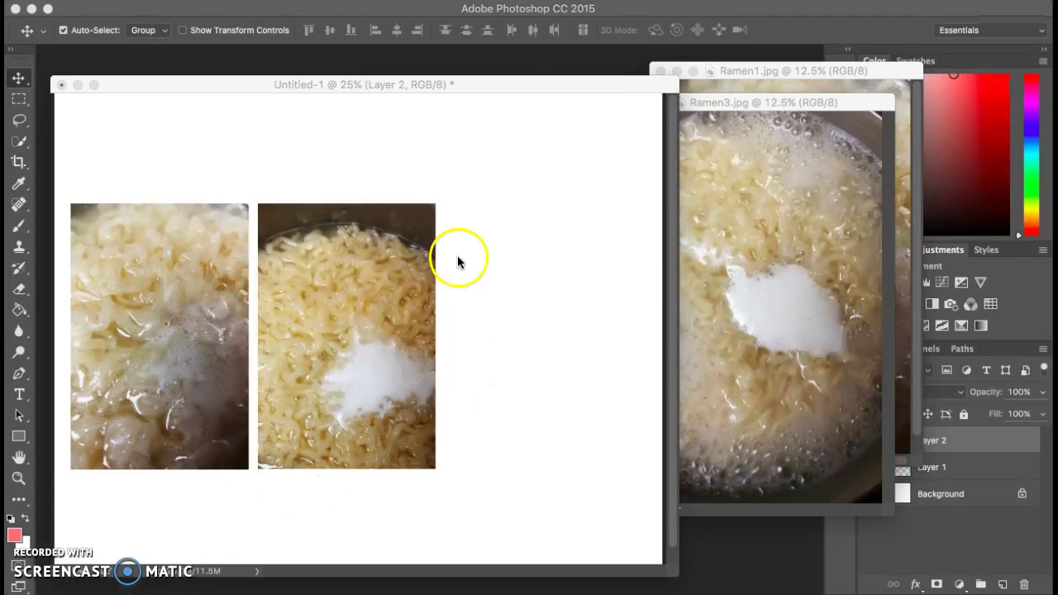
{"action": "left_click", "coordinate": [810, 102]}
- Copy Ramen3 into Untitled-1 as Layer 3, scaled to 34.14% right of the second photo
{"action": "left_click_drag", "start_coordinate": [791, 106], "coordinate": [759, 111]}
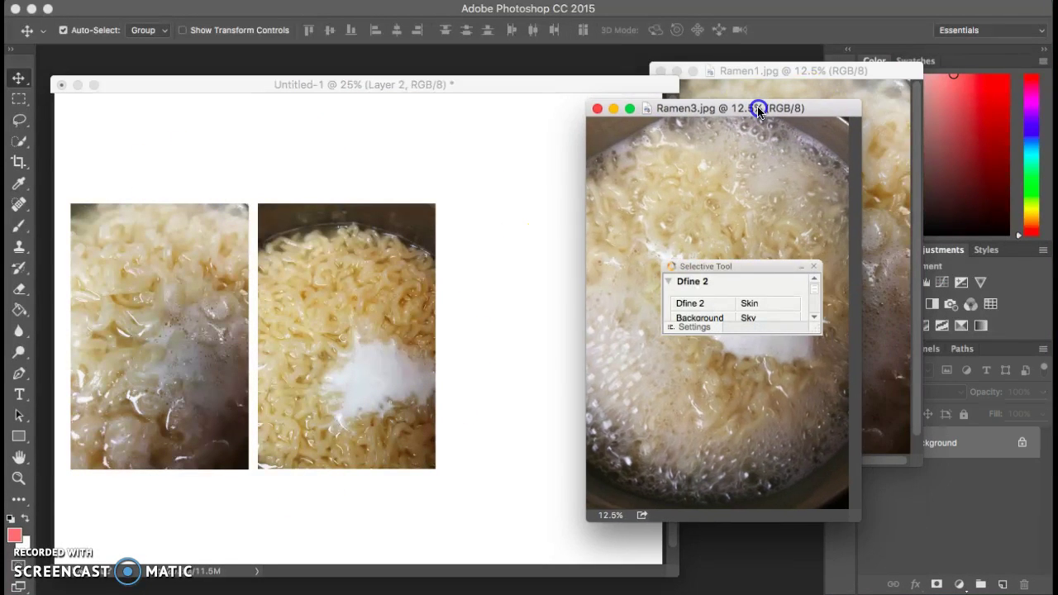
{"action": "left_click_drag", "start_coordinate": [715, 218], "coordinate": [508, 317]}
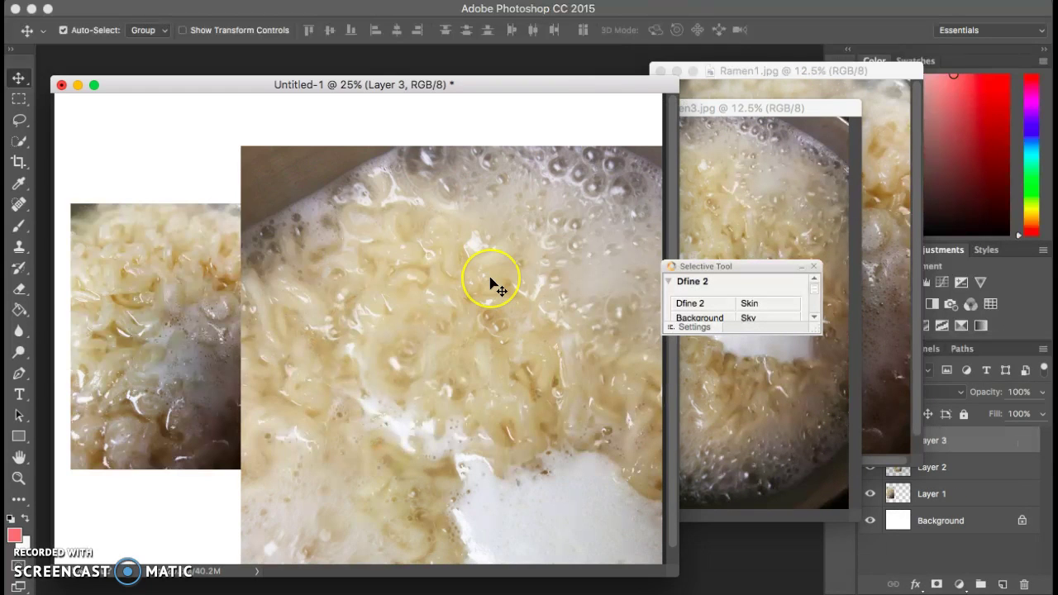
{"action": "key", "text": "super+t"}
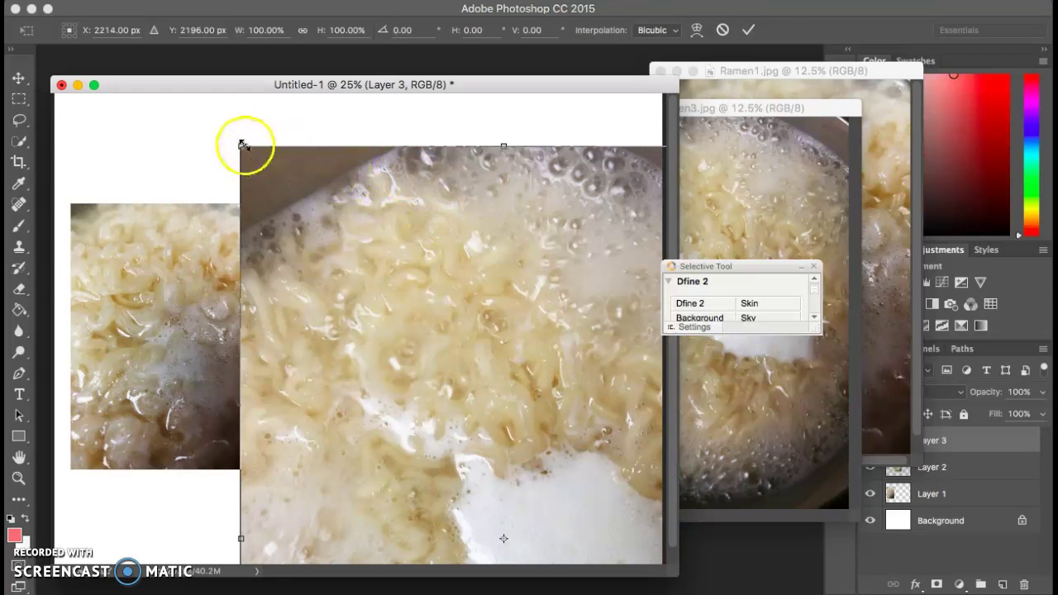
{"action": "left_click_drag", "start_coordinate": [239, 146], "coordinate": [416, 354]}
{"action": "left_click_drag", "start_coordinate": [508, 468], "coordinate": [550, 288]}
{"action": "left_click_drag", "start_coordinate": [445, 180], "coordinate": [469, 213]}
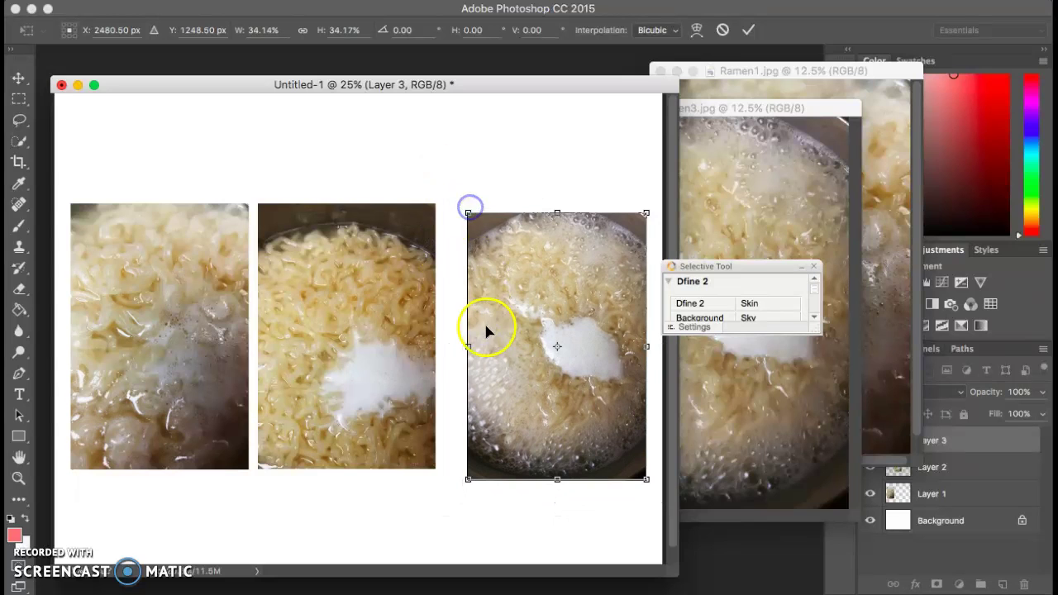
{"action": "left_click_drag", "start_coordinate": [528, 329], "coordinate": [519, 324]}
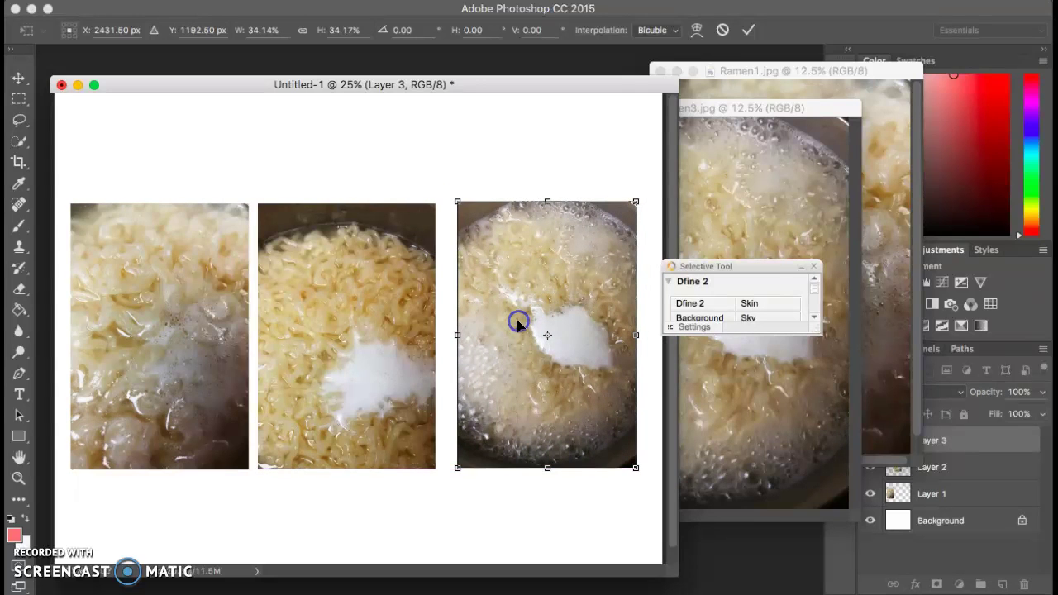
{"action": "left_click_drag", "start_coordinate": [397, 328], "coordinate": [405, 332]}
{"action": "key", "text": "Return"}
{"action": "left_click", "coordinate": [428, 502]}
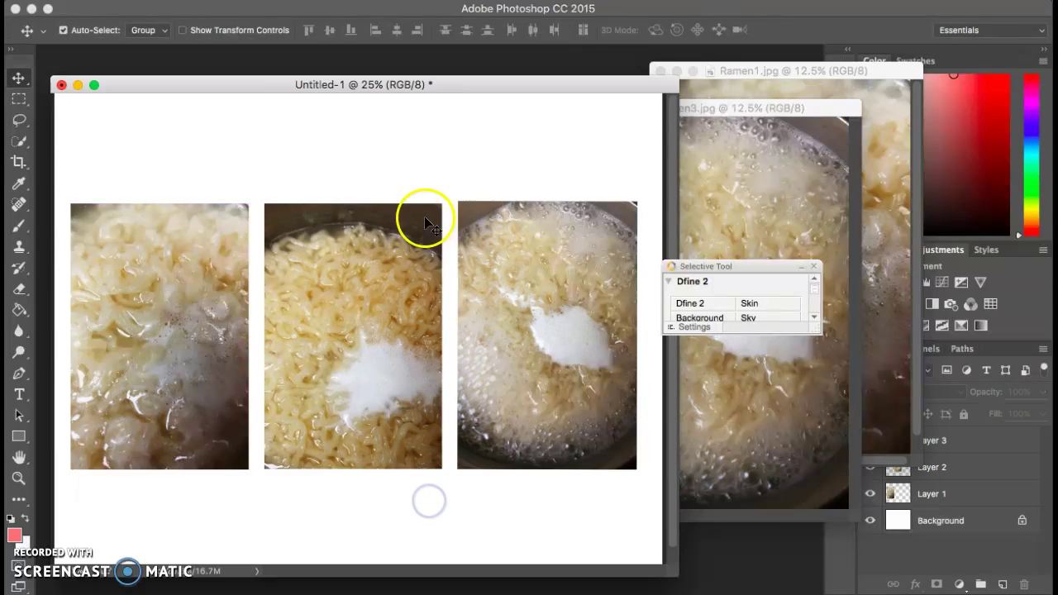
- Nudge the right photo down, shrink it slightly to match heights, and align the middle and left photos
{"action": "left_click", "coordinate": [497, 281]}
{"action": "left_click_drag", "start_coordinate": [497, 281], "coordinate": [498, 286]}
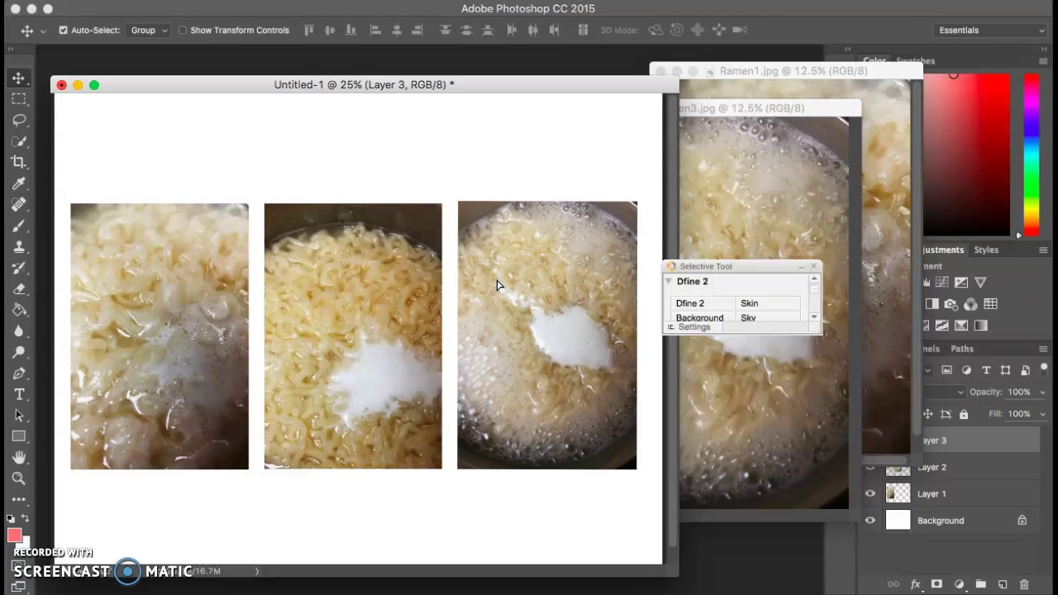
{"action": "key", "text": "ctrl+t"}
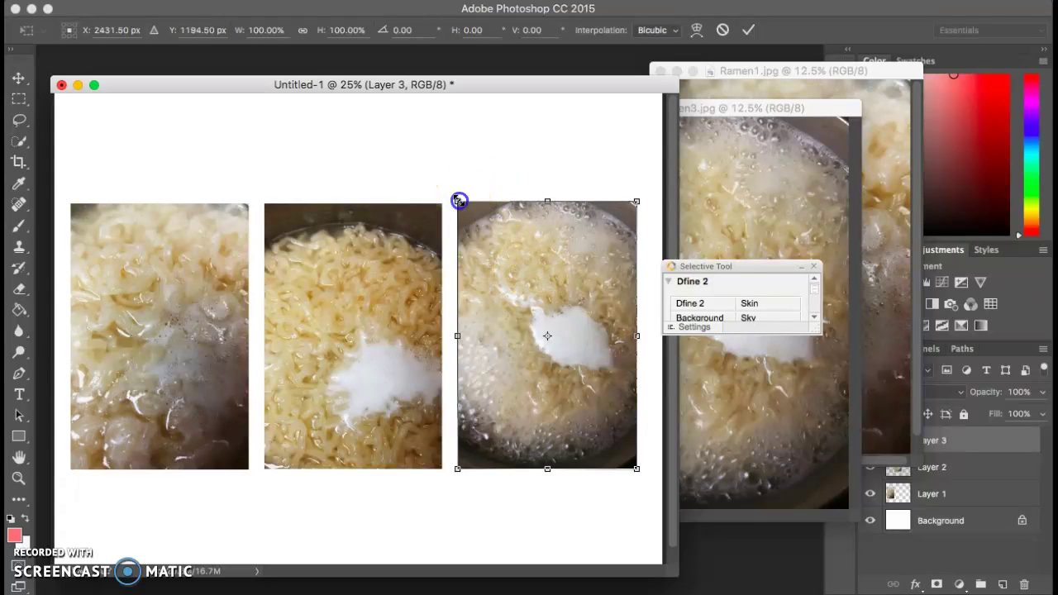
{"action": "left_click_drag", "start_coordinate": [461, 201], "coordinate": [460, 203]}
{"action": "double_click", "coordinate": [488, 308]}
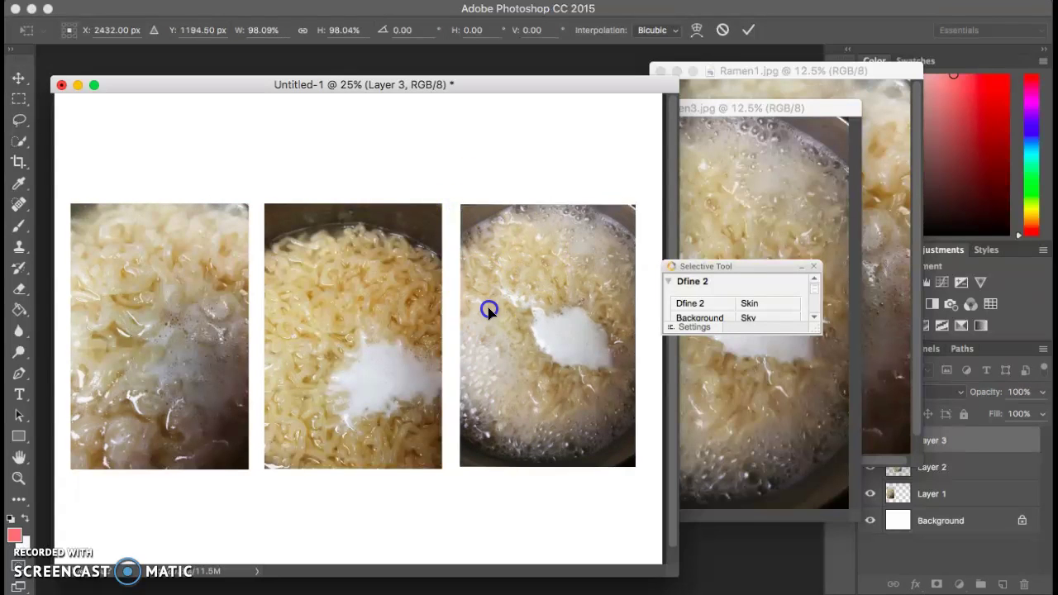
{"action": "left_click", "coordinate": [399, 327]}
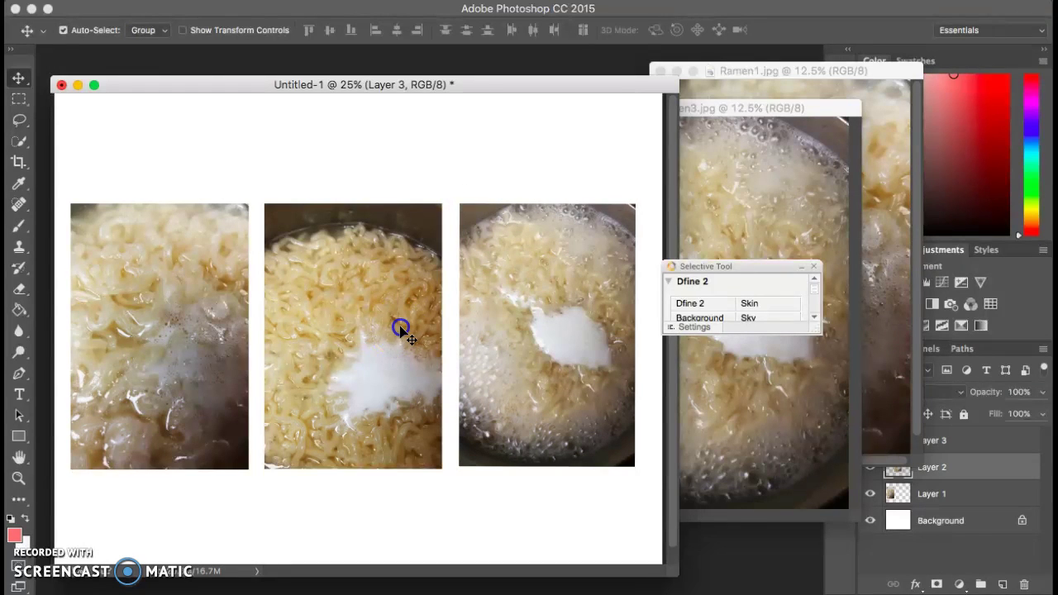
{"action": "left_click_drag", "start_coordinate": [398, 327], "coordinate": [399, 325]}
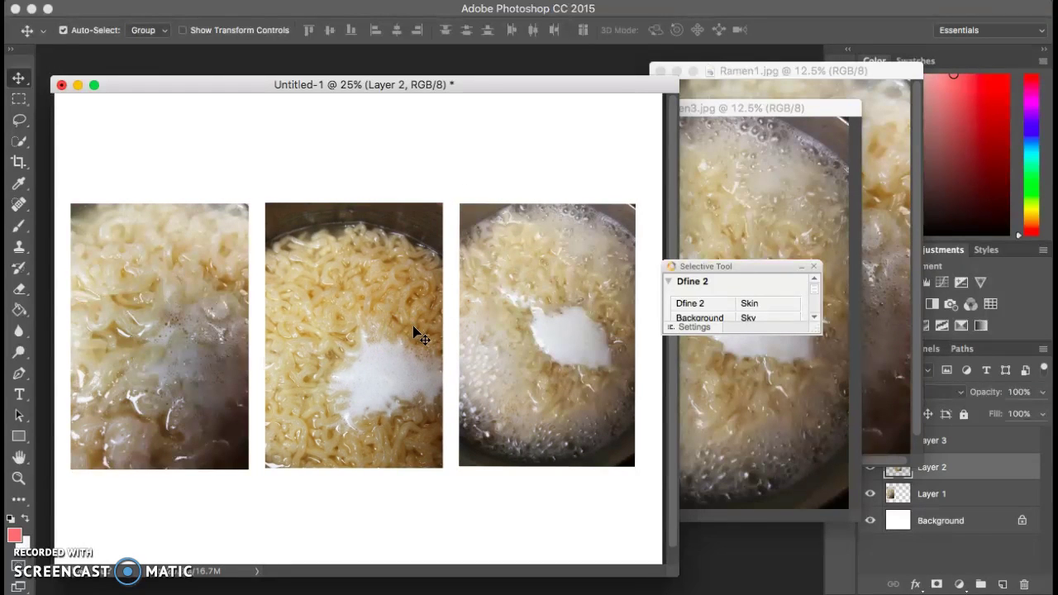
{"action": "left_click_drag", "start_coordinate": [220, 325], "coordinate": [219, 329]}
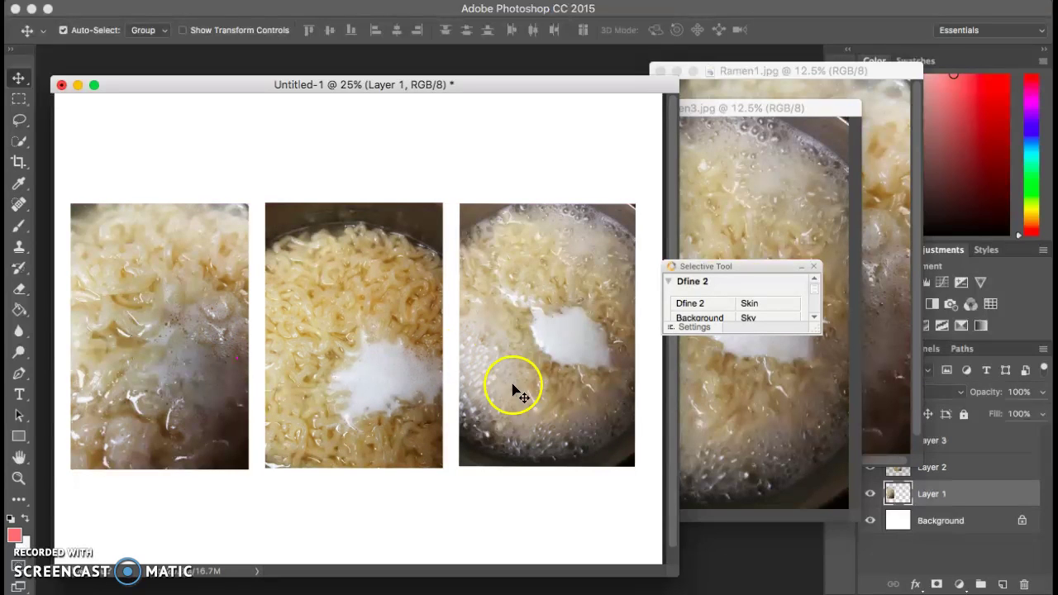
- Minimize the Ramen3.jpg and Ramen1.jpg document windows
{"action": "left_click_drag", "start_coordinate": [1003, 494], "coordinate": [823, 111]}
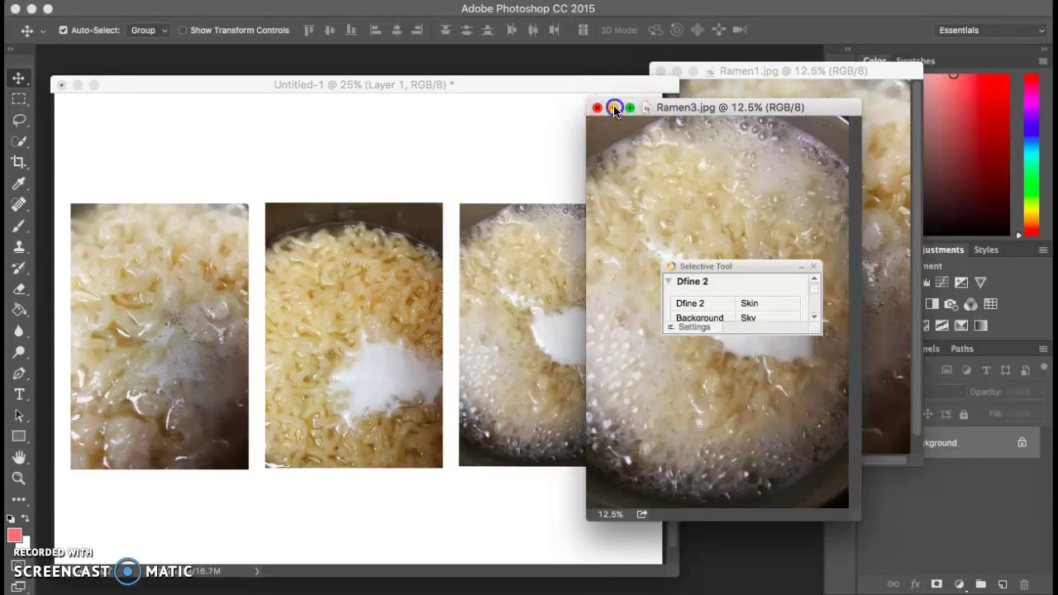
{"action": "left_click", "coordinate": [615, 108]}
{"action": "left_click", "coordinate": [679, 72]}
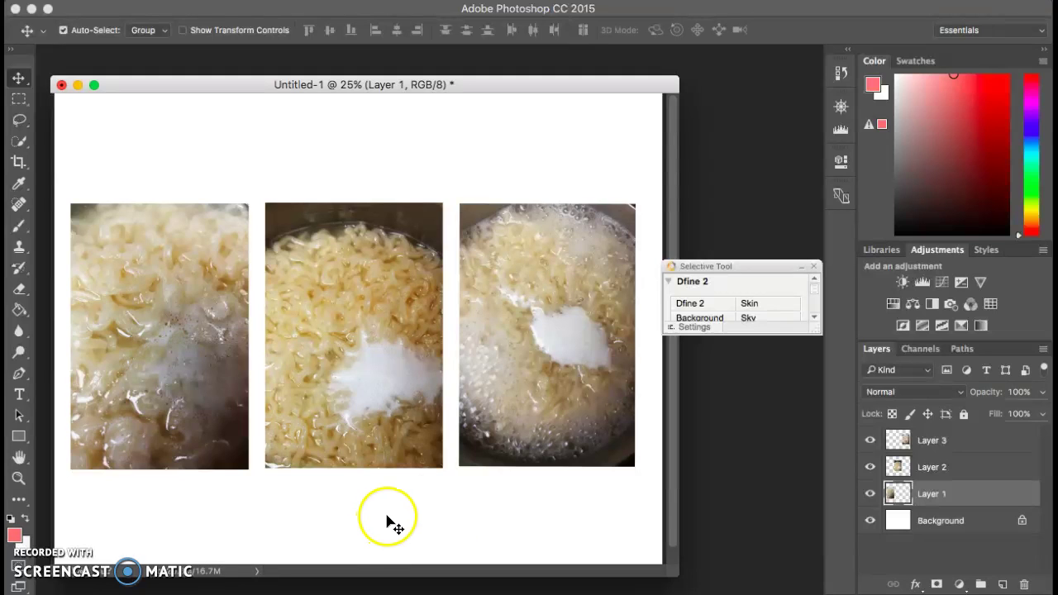
- Fill the white Background layer with dark gray #242121 using the Paint Bucket
{"action": "left_click", "coordinate": [903, 521]}
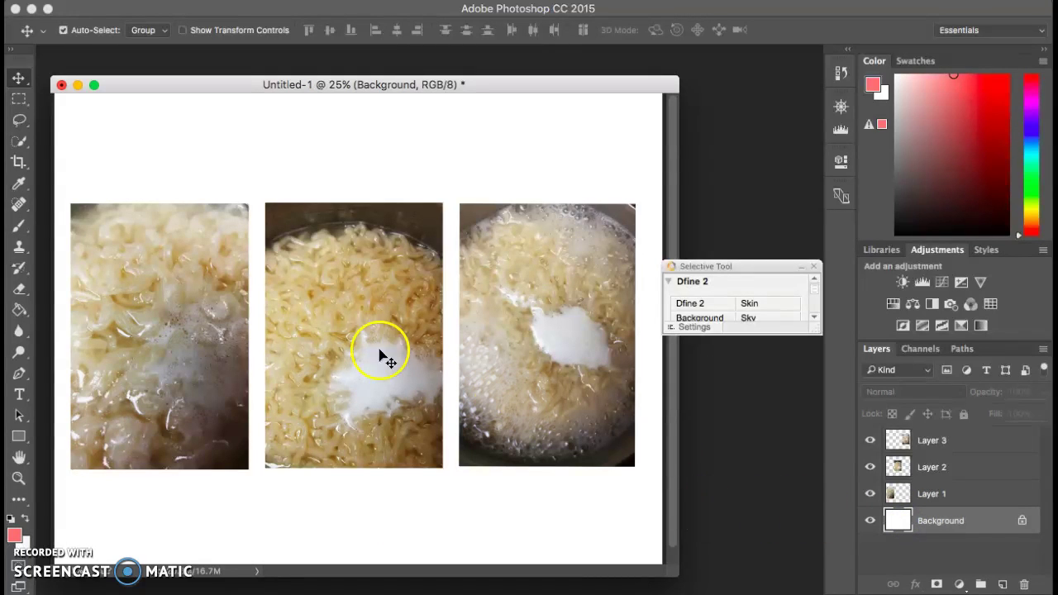
{"action": "left_click", "coordinate": [20, 312]}
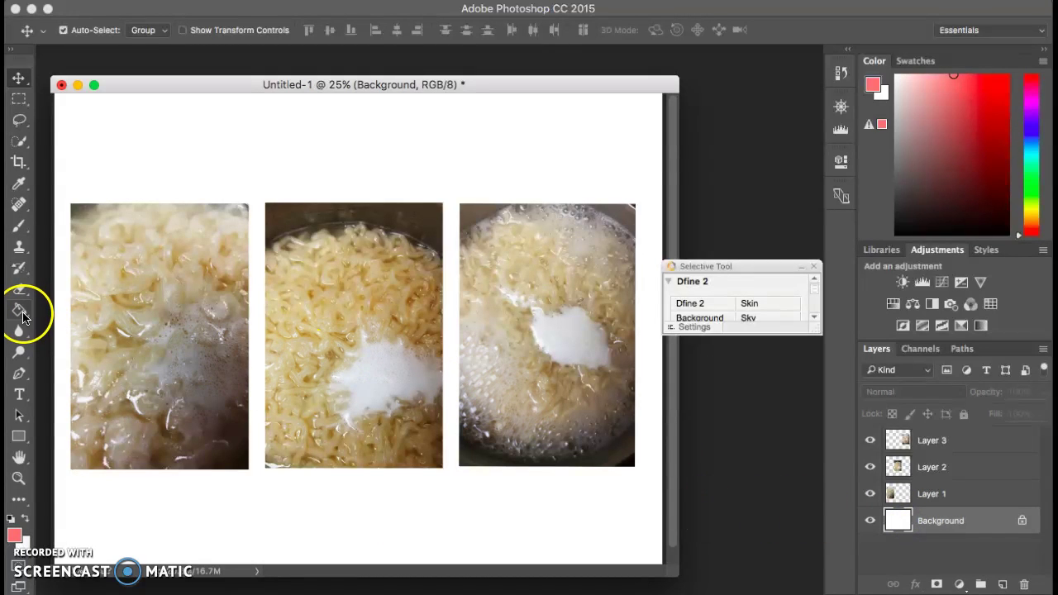
{"action": "left_click", "coordinate": [15, 536]}
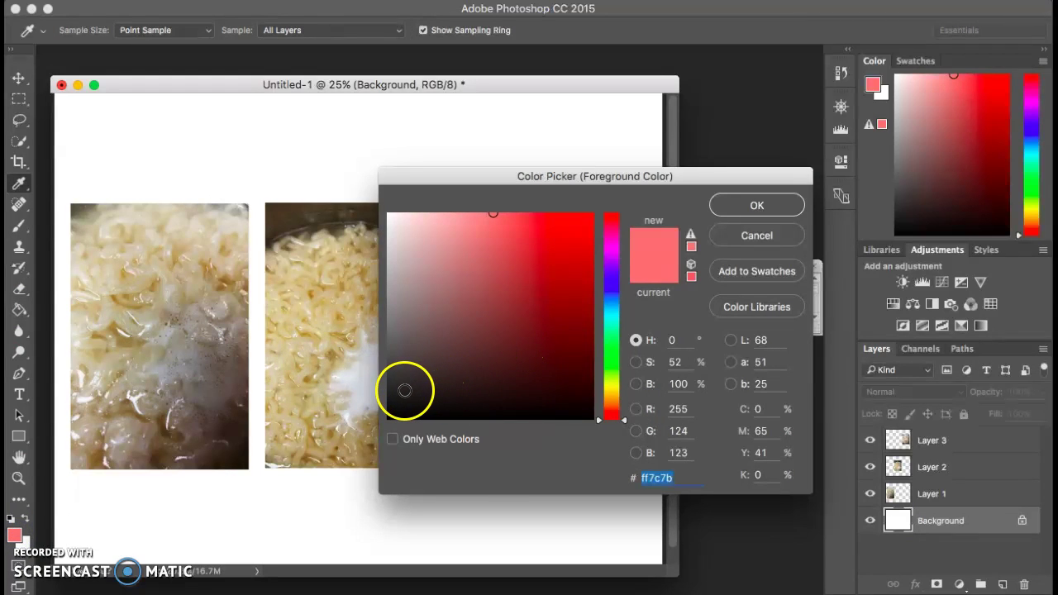
{"action": "left_click", "coordinate": [405, 390]}
{"action": "left_click", "coordinate": [761, 206]}
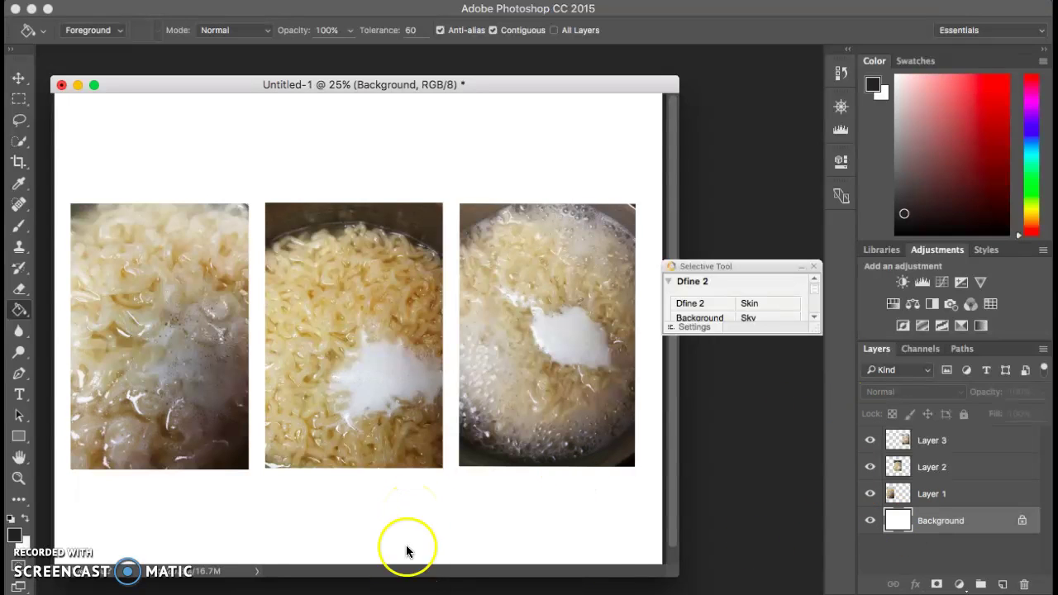
{"action": "left_click", "coordinate": [424, 506]}
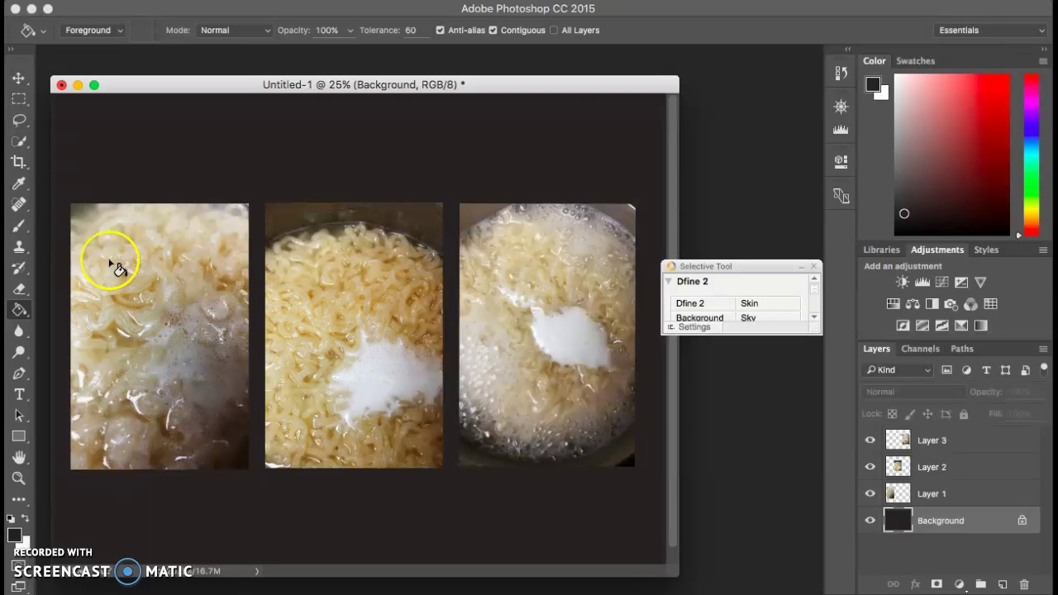
{"action": "left_click", "coordinate": [20, 78]}
{"action": "left_click", "coordinate": [174, 288]}
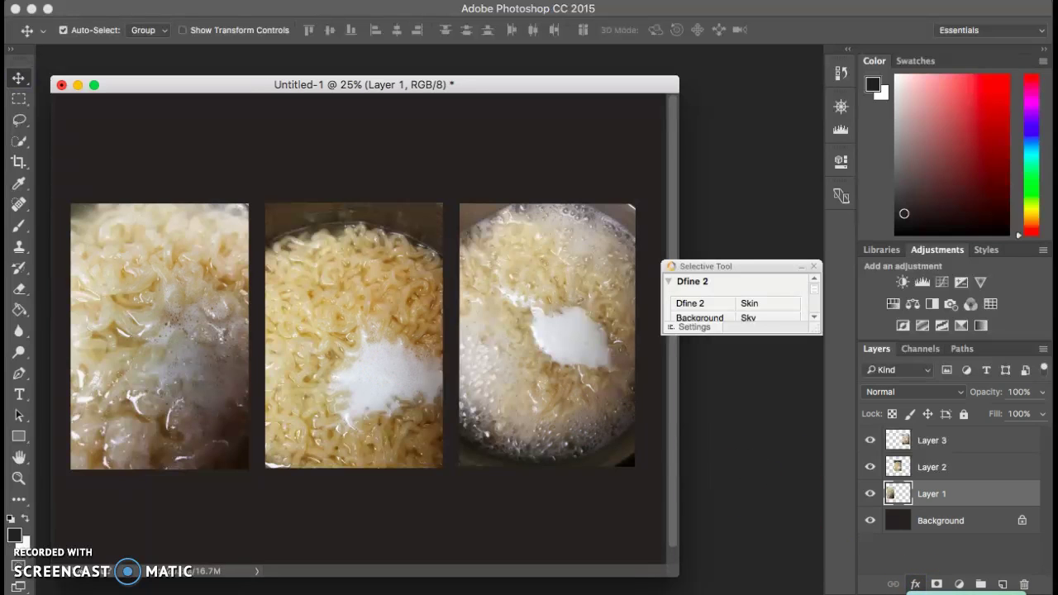
- Add a 4 px white Stroke layer style to Layer 1, the left ramen photo
{"action": "left_click", "coordinate": [915, 584]}
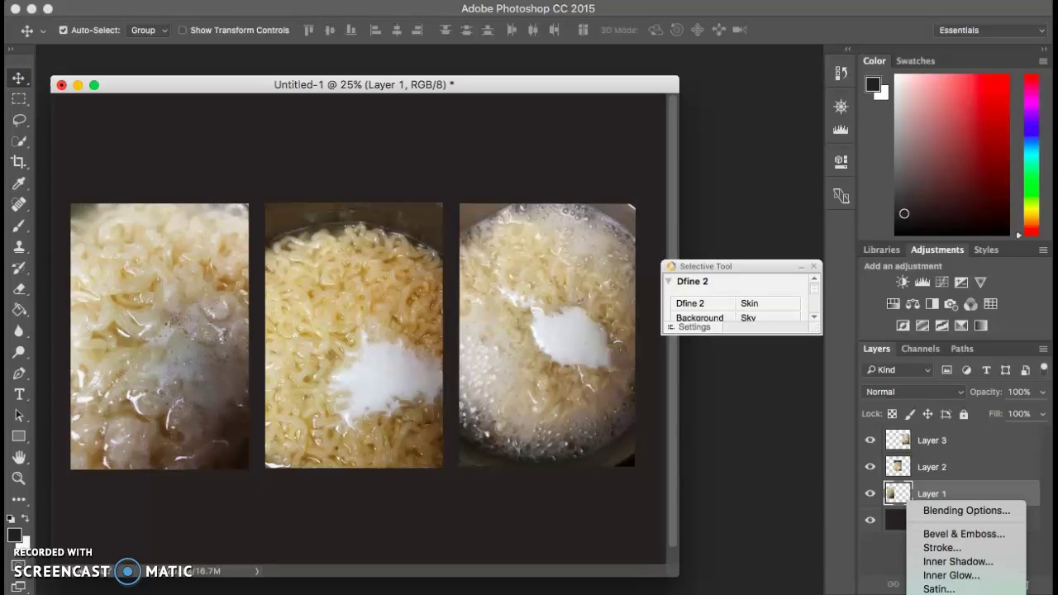
{"action": "left_click", "coordinate": [943, 548]}
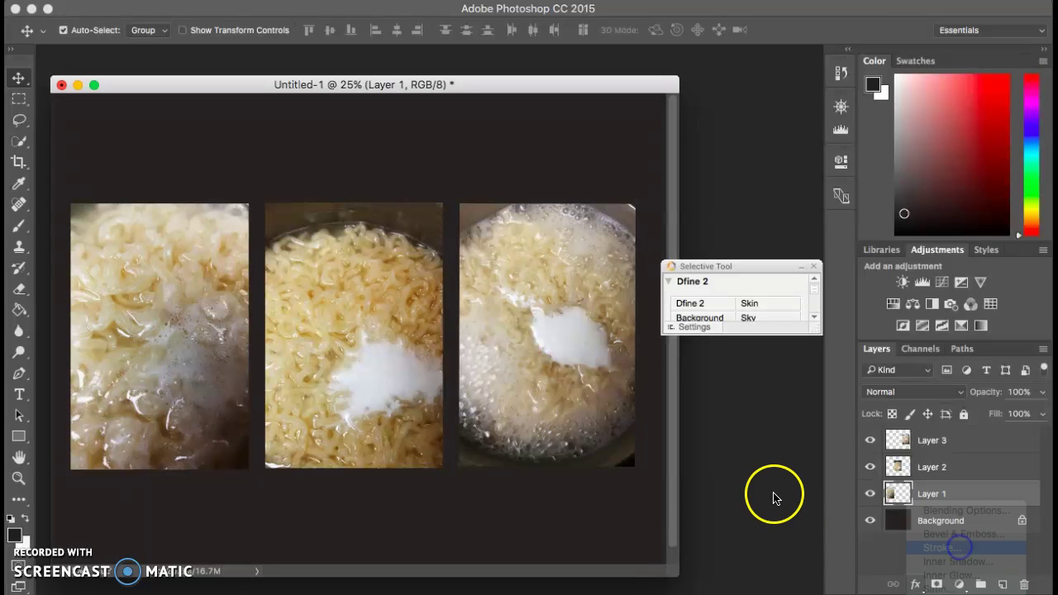
{"action": "left_click", "coordinate": [629, 308]}
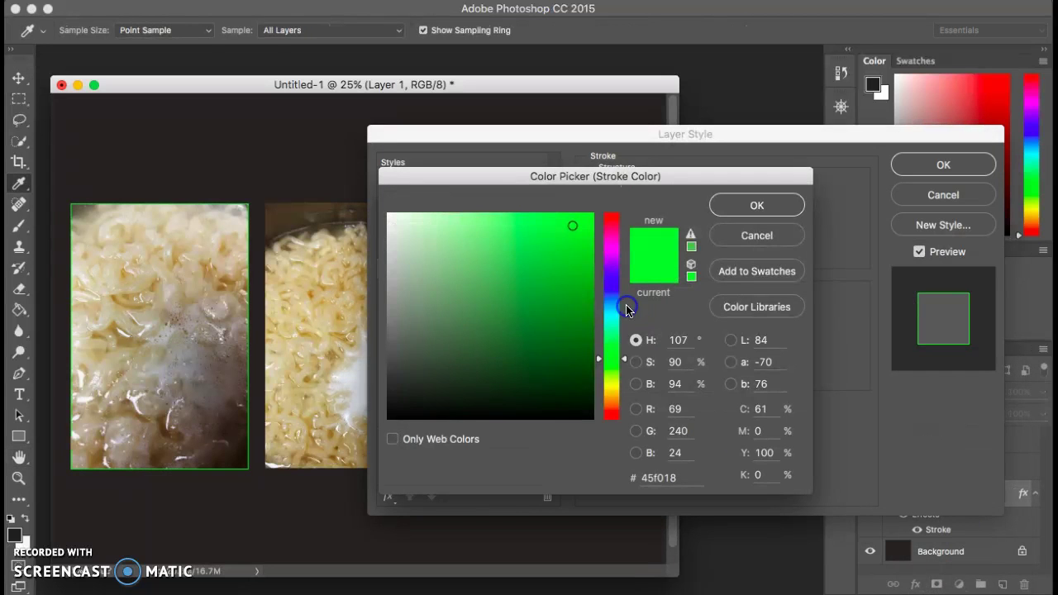
{"action": "left_click", "coordinate": [391, 216]}
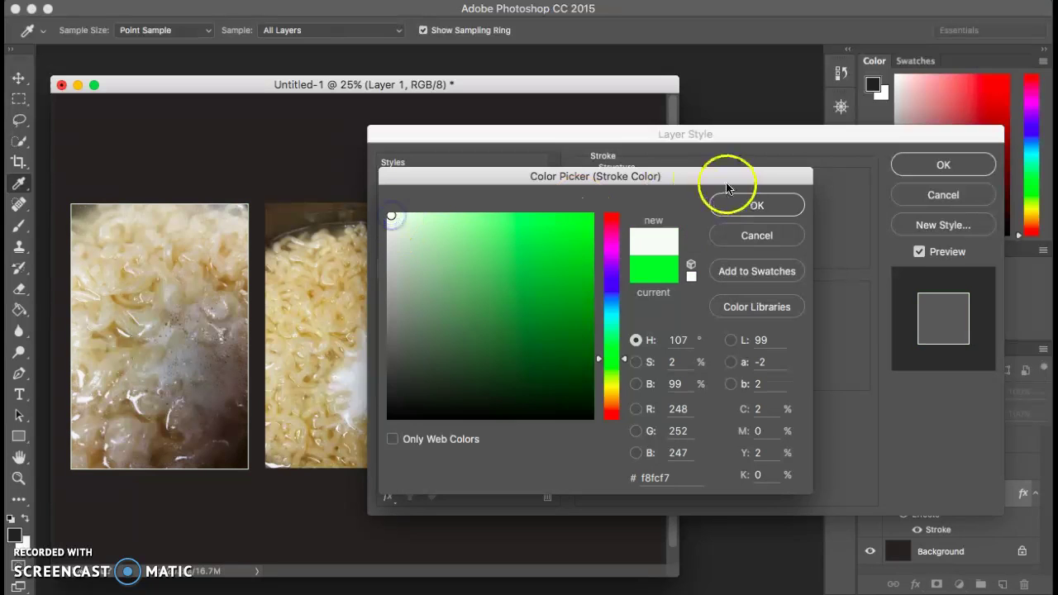
{"action": "left_click", "coordinate": [743, 207]}
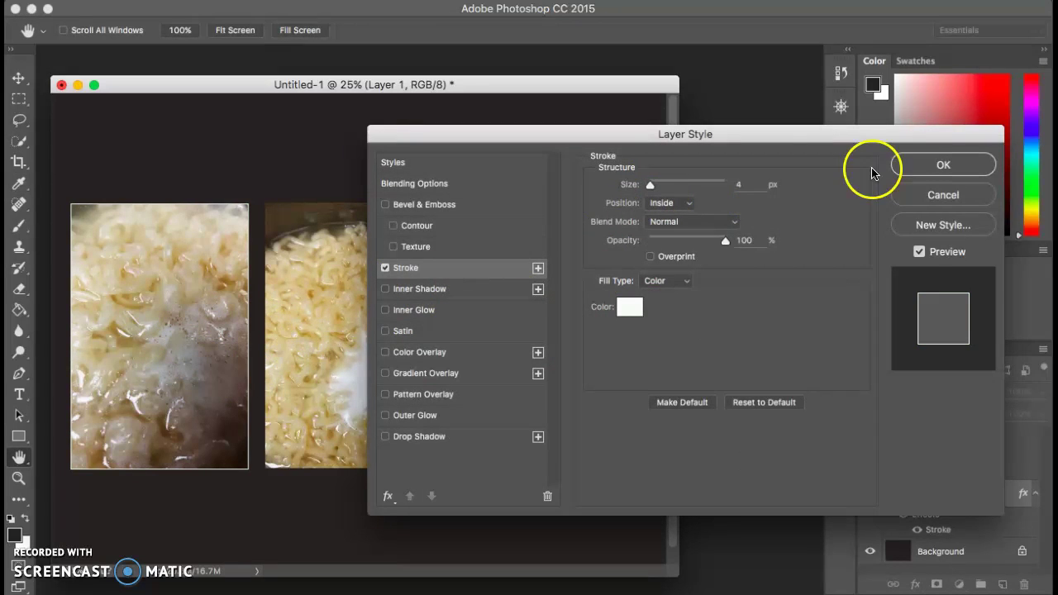
{"action": "left_click", "coordinate": [911, 168]}
{"action": "key", "text": "v"}
{"action": "left_click", "coordinate": [312, 364]}
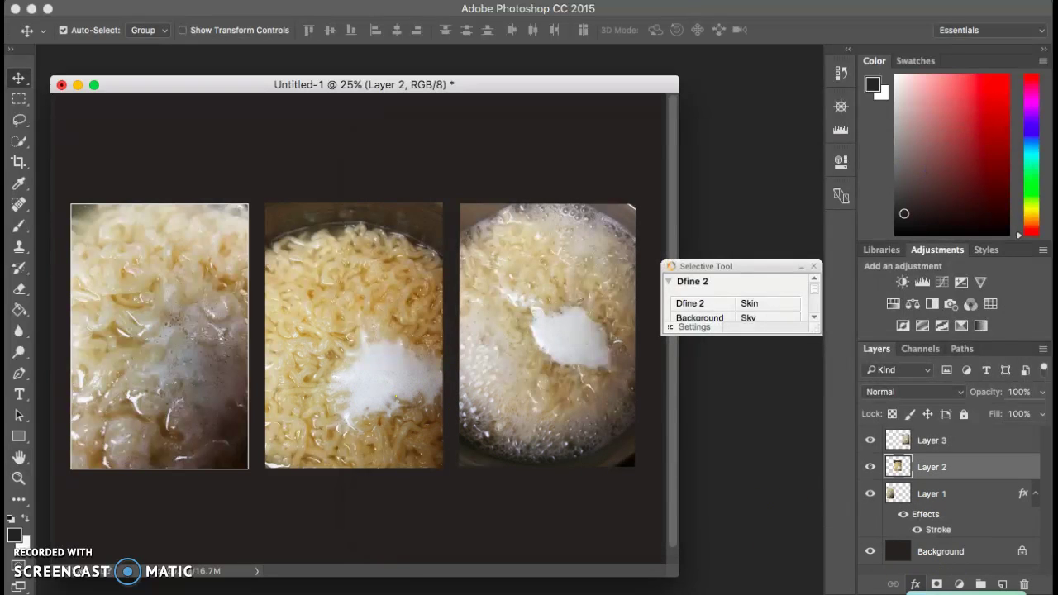
- Apply the white Stroke effect to Layer 2, the middle photo
{"action": "left_click", "coordinate": [916, 584]}
{"action": "left_click", "coordinate": [943, 583]}
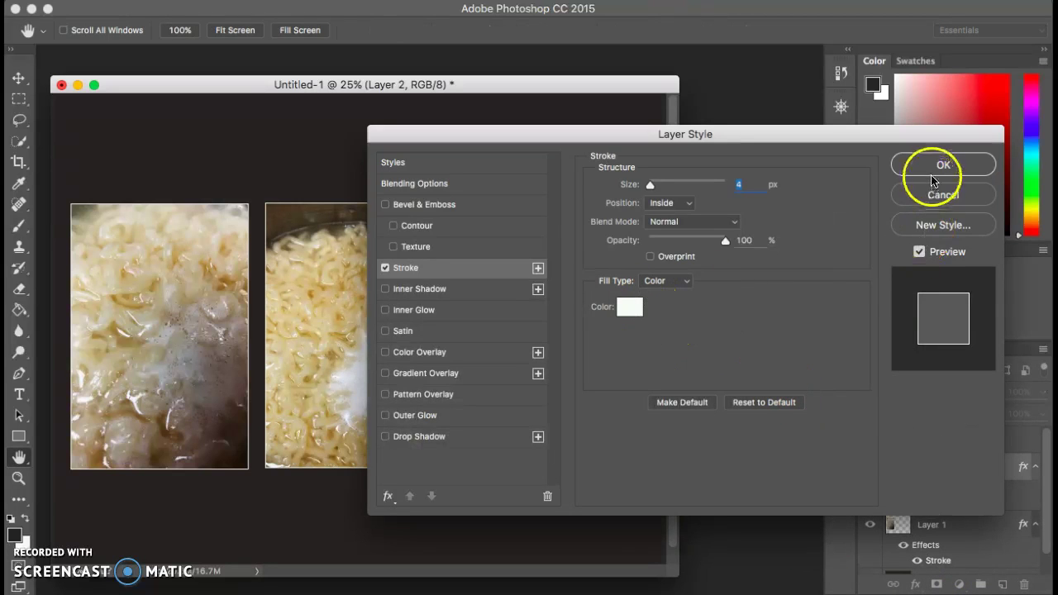
{"action": "left_click", "coordinate": [934, 177]}
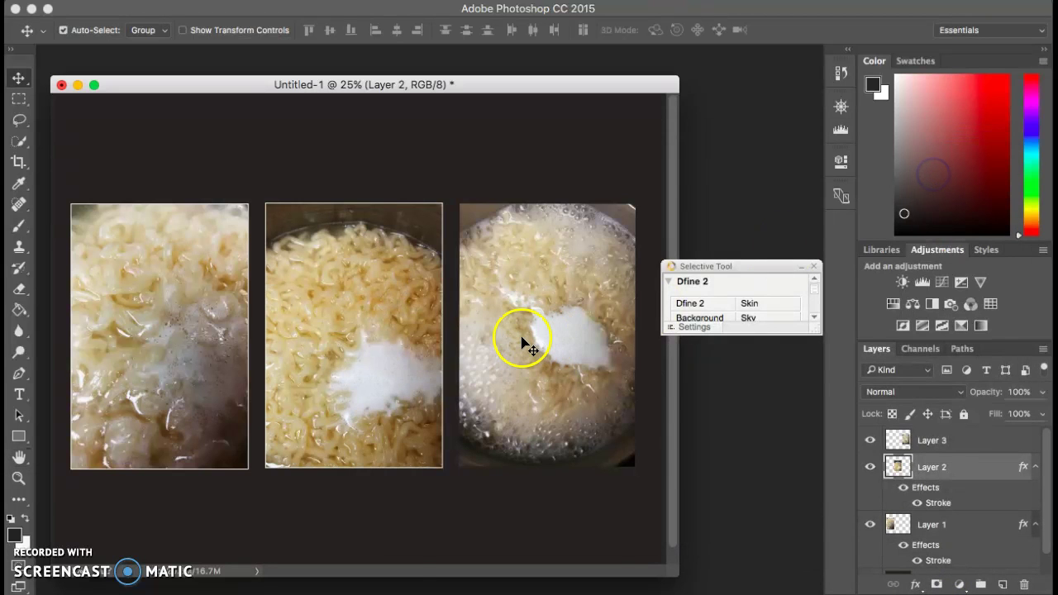
{"action": "left_click", "coordinate": [521, 339]}
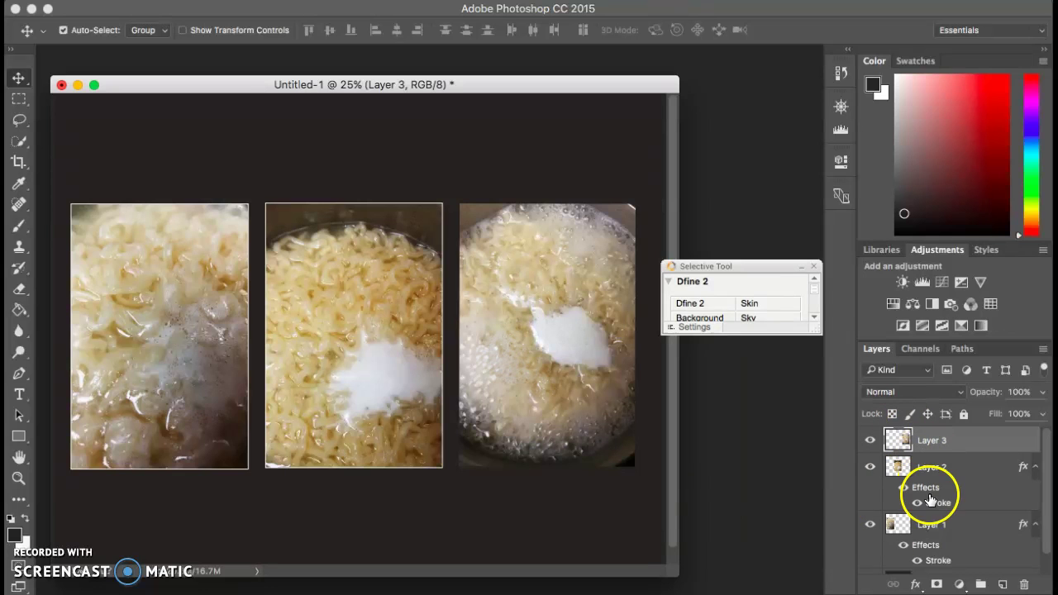
- Apply the same white Stroke effect to Layer 3, the right photo
{"action": "left_click", "coordinate": [915, 584]}
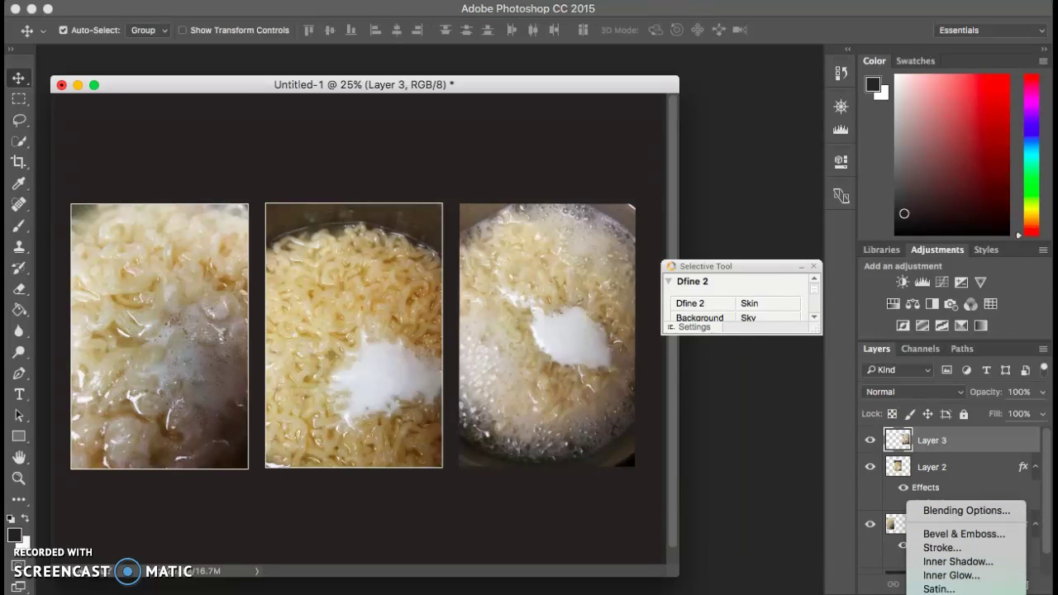
{"action": "left_click", "coordinate": [870, 519]}
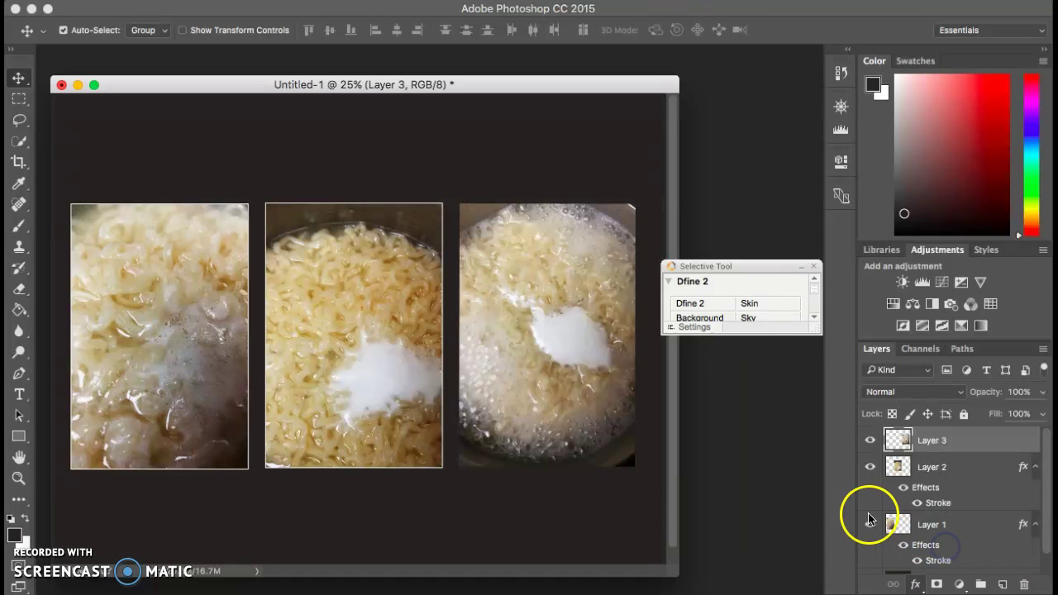
{"action": "left_click", "coordinate": [940, 166]}
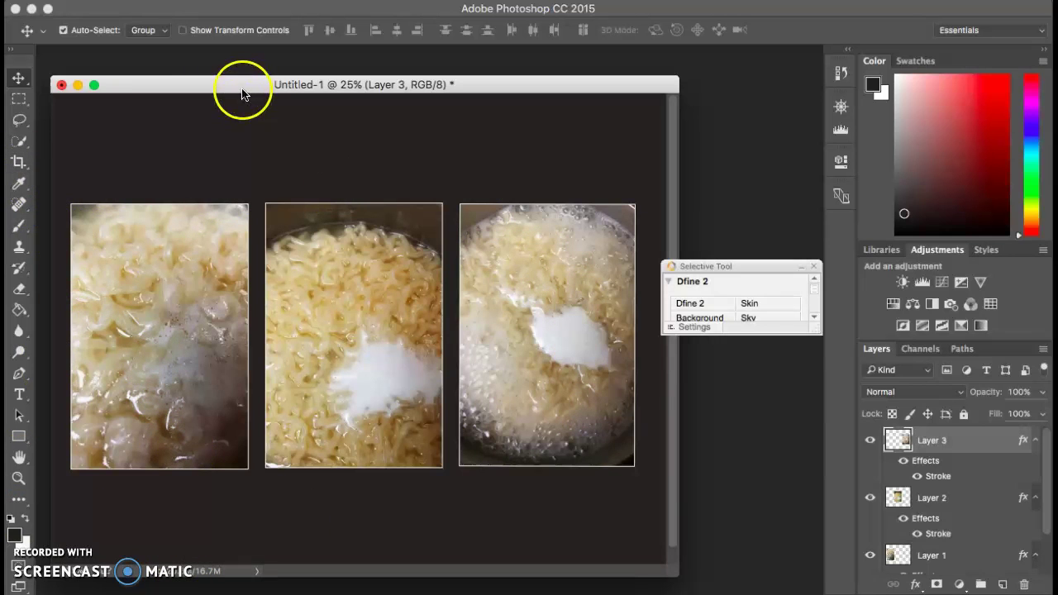
- Crop the canvas to an even dark gray border around the three framed photos, then zoom out
{"action": "left_click", "coordinate": [20, 162]}
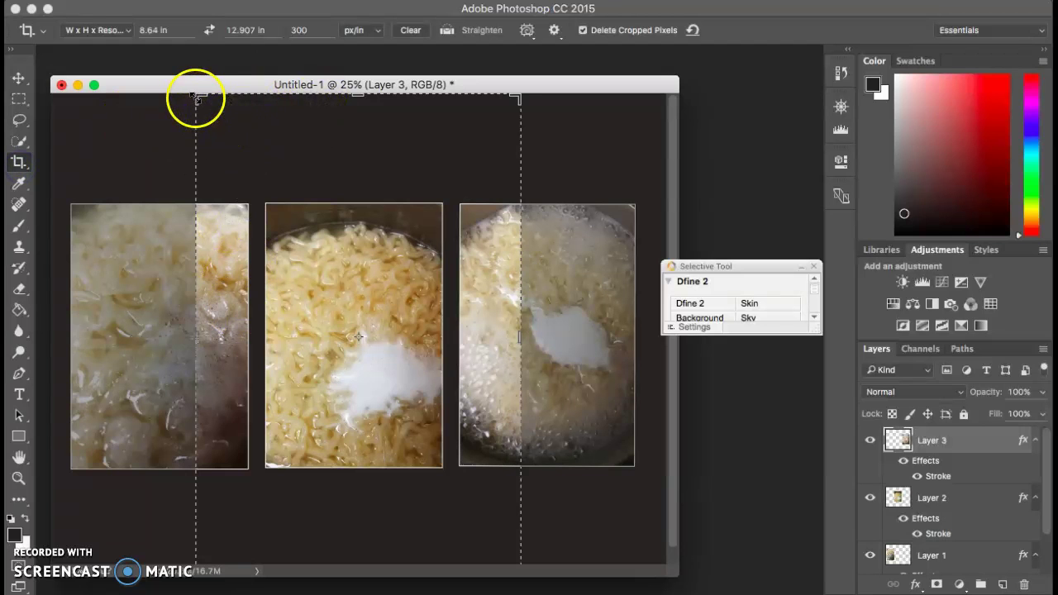
{"action": "left_click_drag", "start_coordinate": [196, 98], "coordinate": [102, 126]}
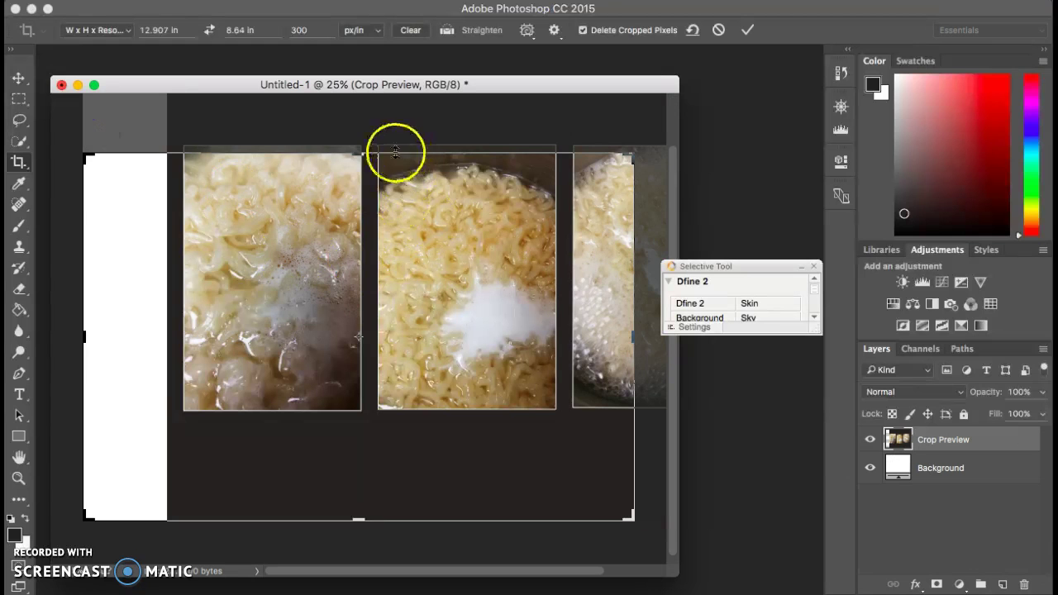
{"action": "left_click_drag", "start_coordinate": [367, 199], "coordinate": [267, 229]}
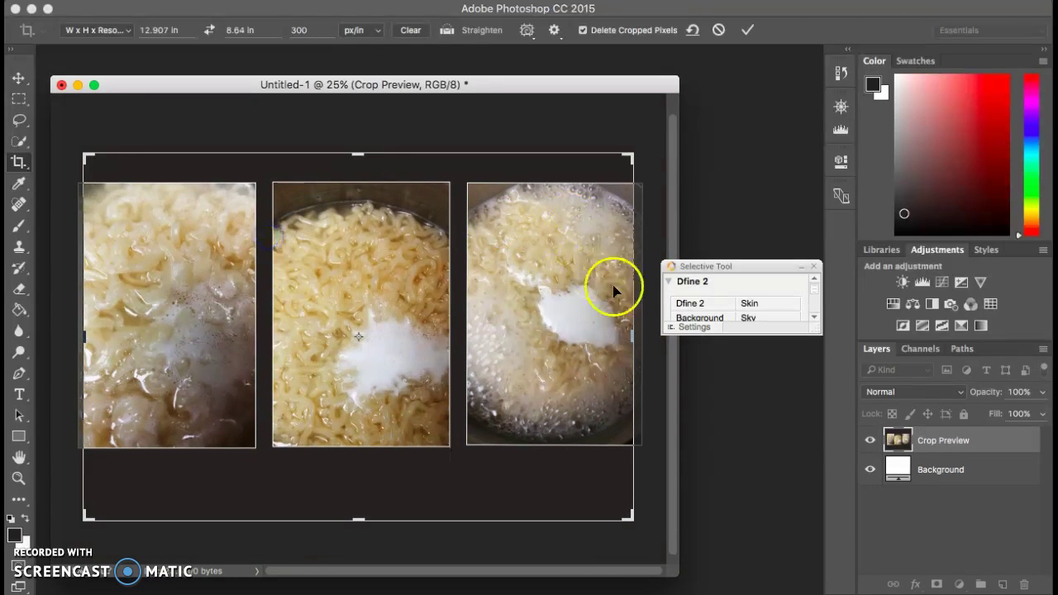
{"action": "left_click_drag", "start_coordinate": [630, 333], "coordinate": [650, 331]}
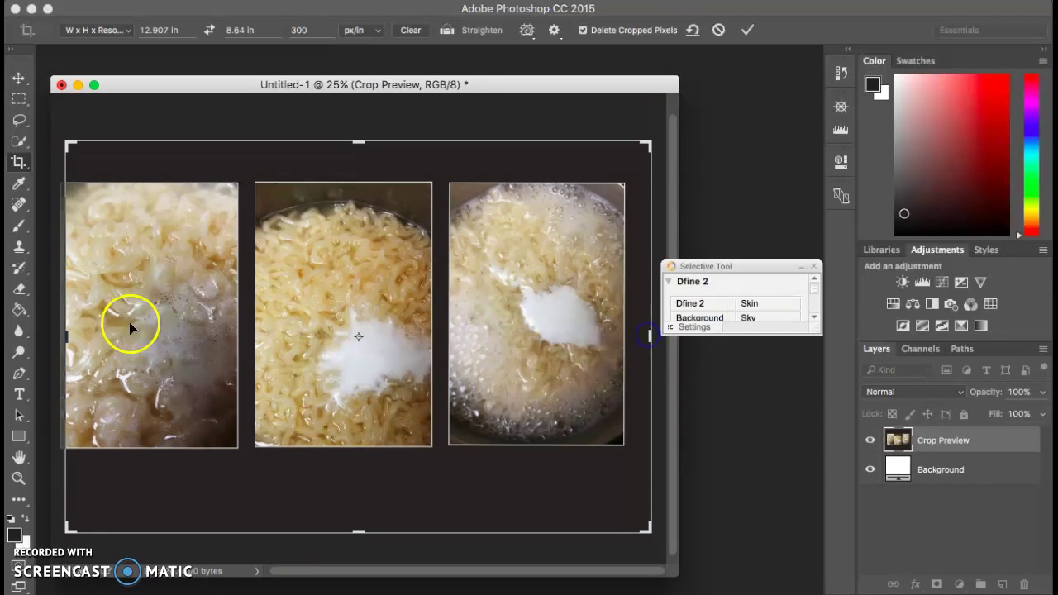
{"action": "left_click_drag", "start_coordinate": [69, 336], "coordinate": [58, 334]}
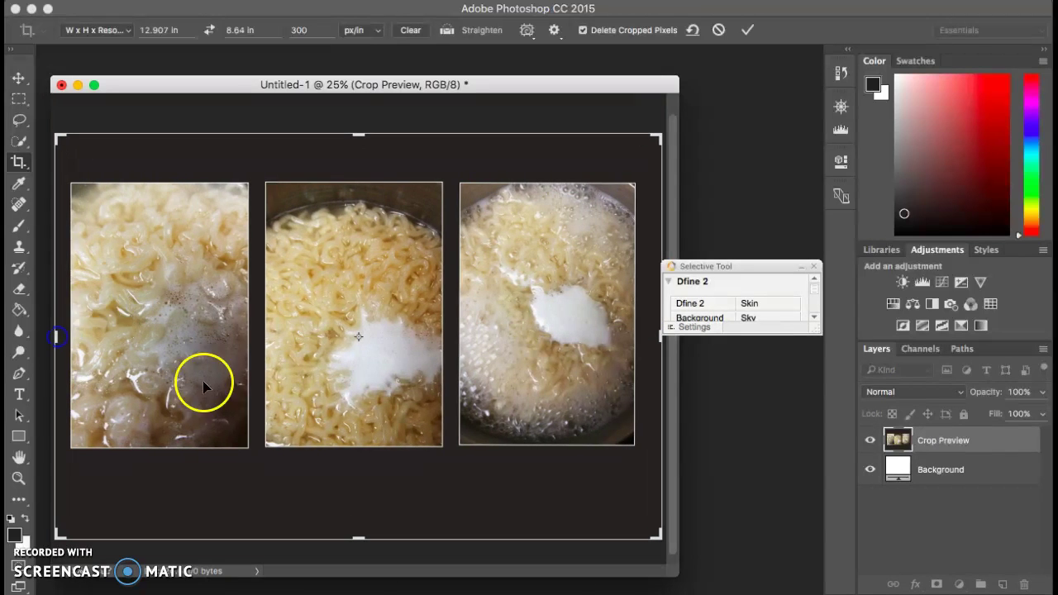
{"action": "mouse_move", "coordinate": [359, 536]}
{"action": "left_mouse_down"}
{"action": "mouse_move", "coordinate": [359, 516]}
{"action": "mouse_move", "coordinate": [358, 530]}
{"action": "left_mouse_up"}
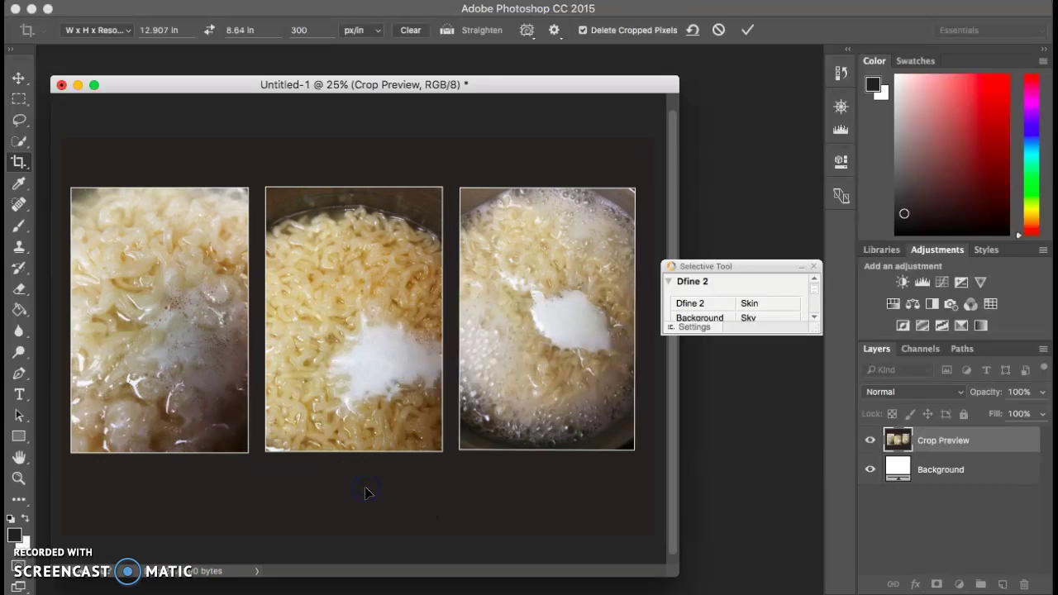
{"action": "key", "text": "Return"}
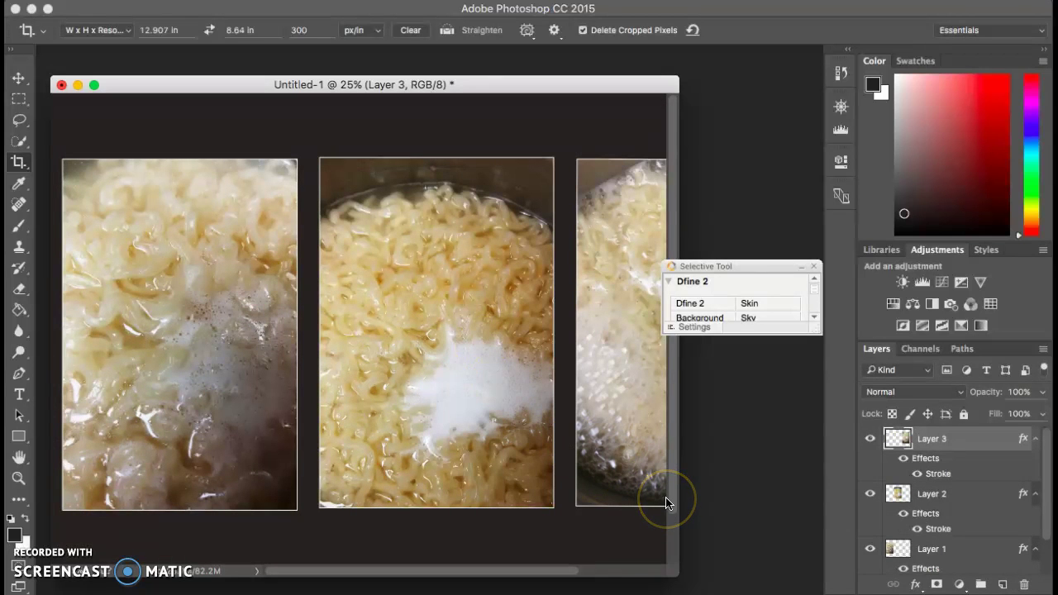
{"action": "key", "text": "super+minus"}
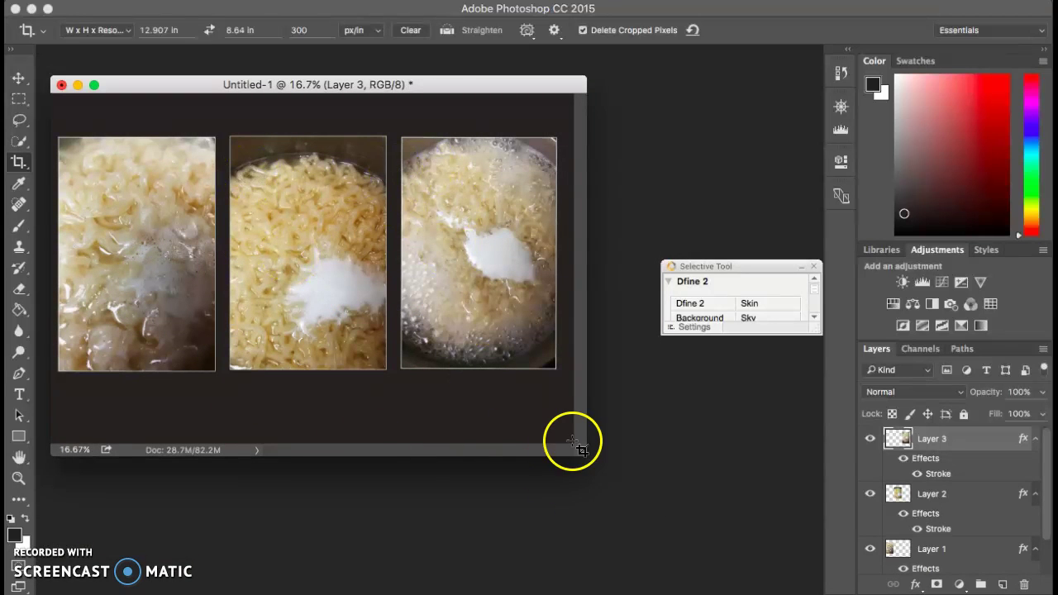
{"action": "left_click_drag", "start_coordinate": [583, 455], "coordinate": [697, 551]}
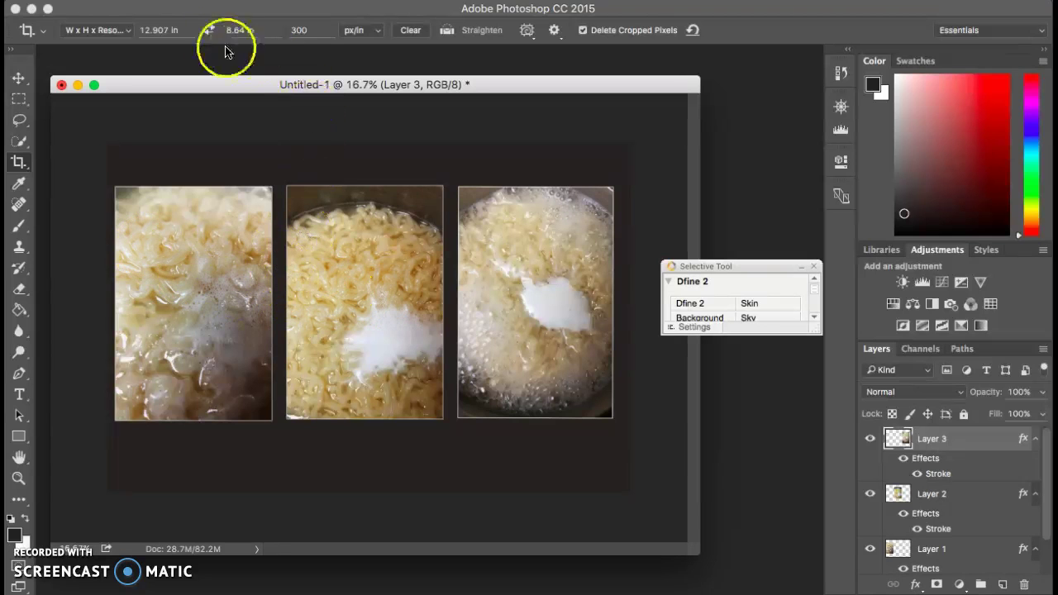
- Save the collage as FINAL.jpg in Downloads as a JPEG at quality 8 (High)
{"action": "left_click", "coordinate": [58, 0]}
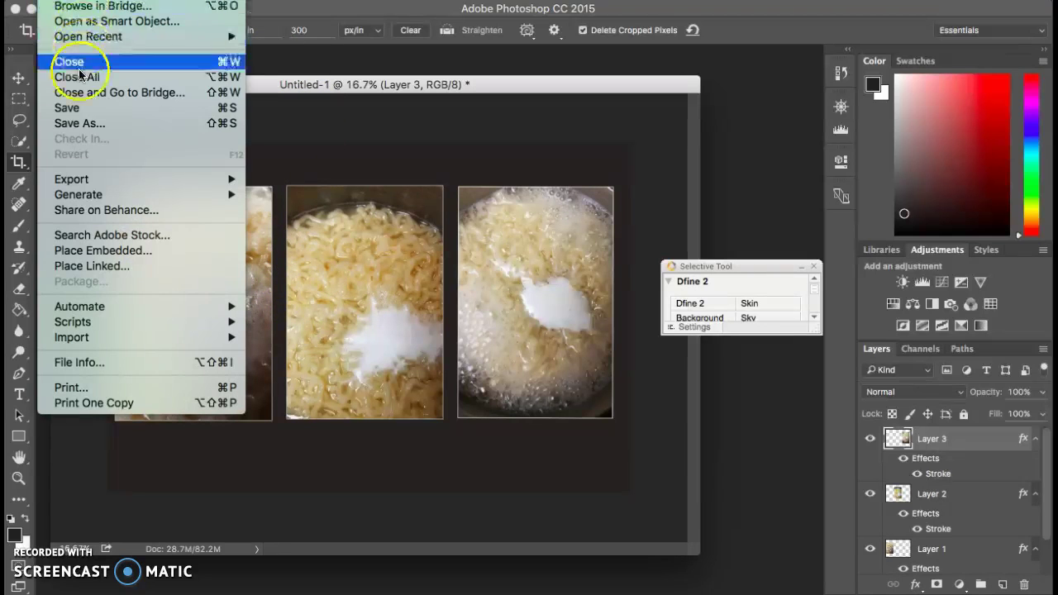
{"action": "left_click", "coordinate": [111, 131]}
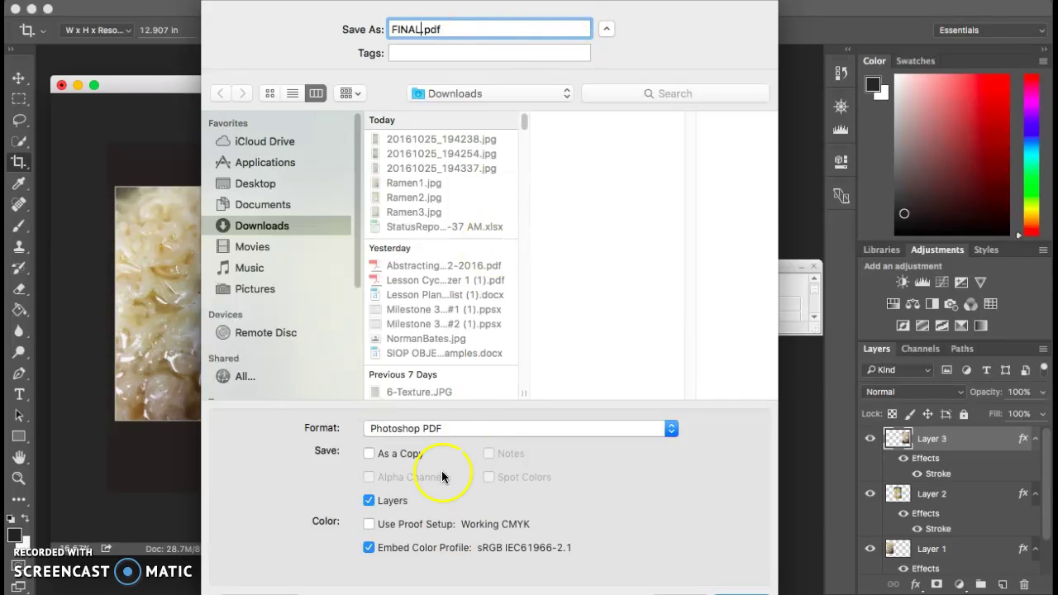
{"action": "left_click", "coordinate": [455, 428]}
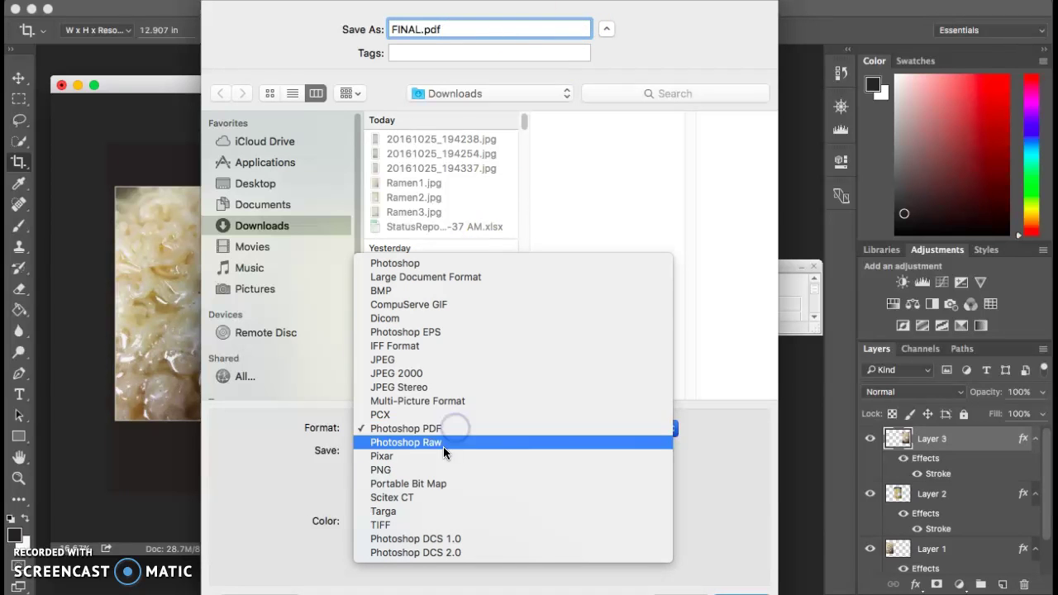
{"action": "left_click", "coordinate": [422, 364]}
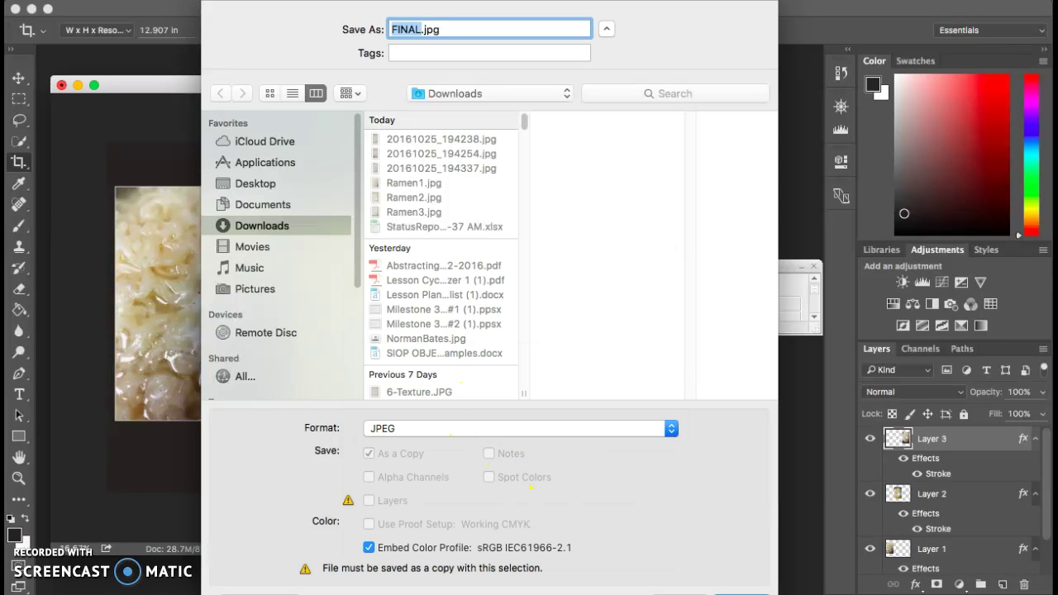
{"action": "left_click", "coordinate": [740, 592]}
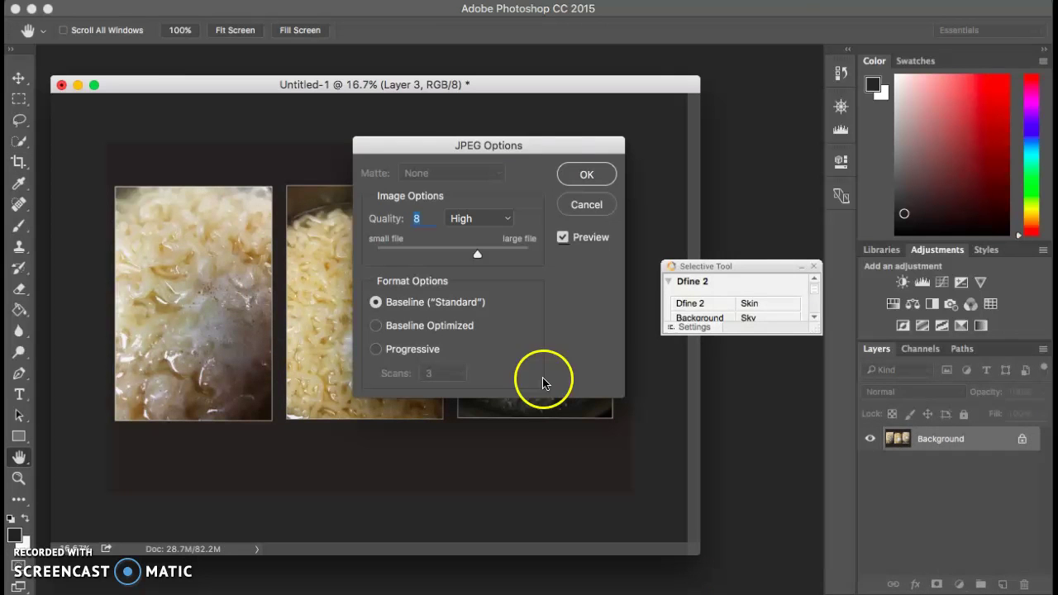
{"action": "left_click", "coordinate": [581, 171]}
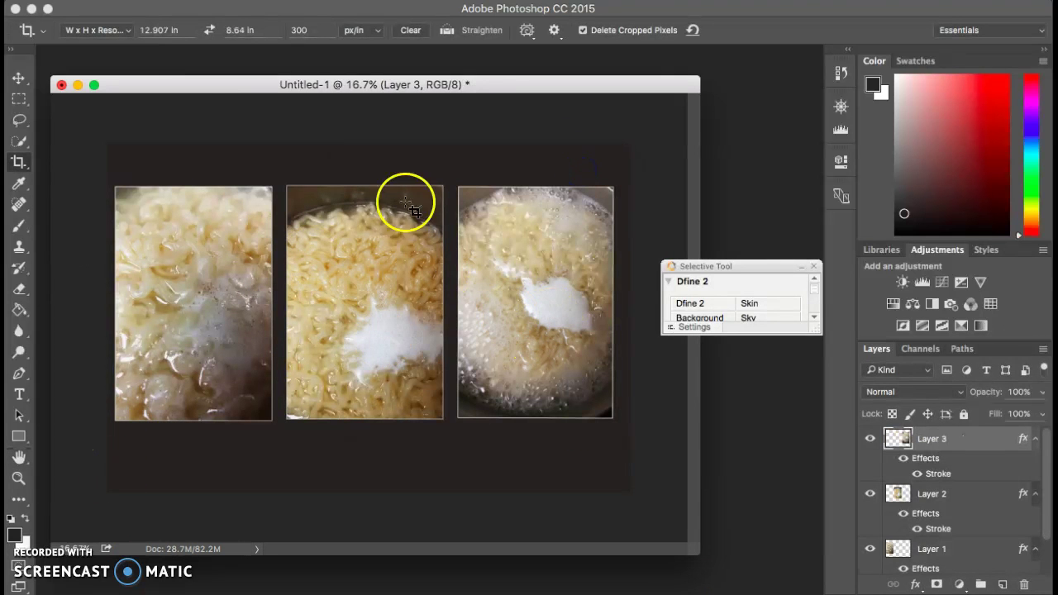